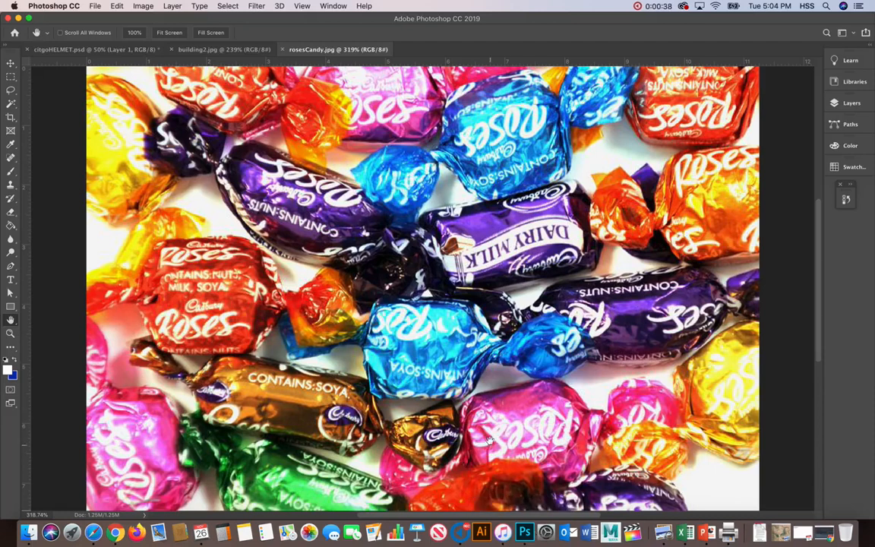
- Draw a freehand Lasso selection around the blue candy's wrapper end at the image's upper edge, running slightly into the candy's body
scroll(190, 122, up, 1)
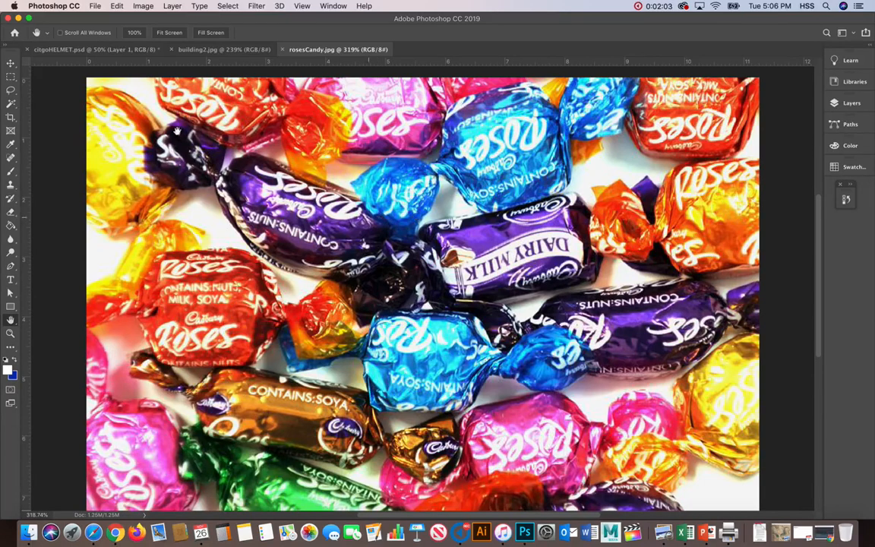
click(11, 91)
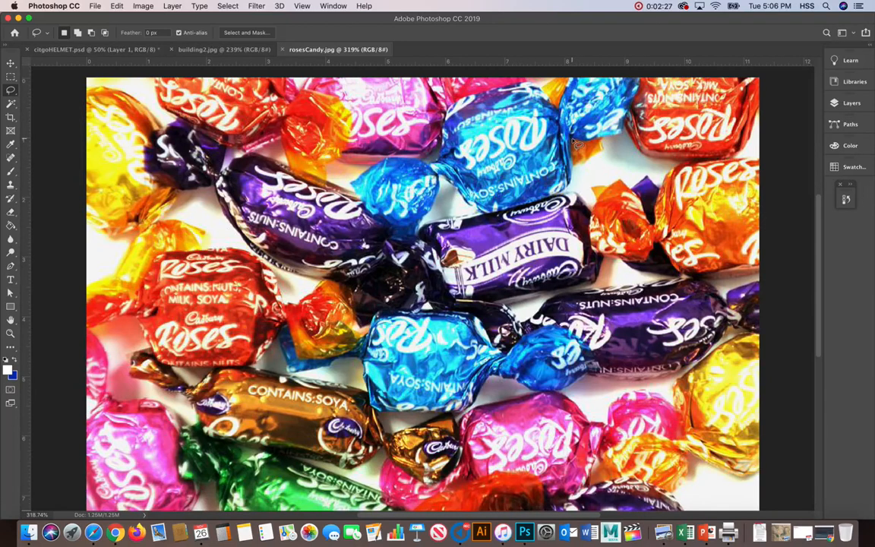
mouse_move(573, 140)
mouse_down()
mouse_move(621, 136)
mouse_move(640, 78)
mouse_move(612, 68)
mouse_move(571, 79)
mouse_move(527, 152)
mouse_move(478, 137)
mouse_move(502, 125)
mouse_move(578, 146)
mouse_up()
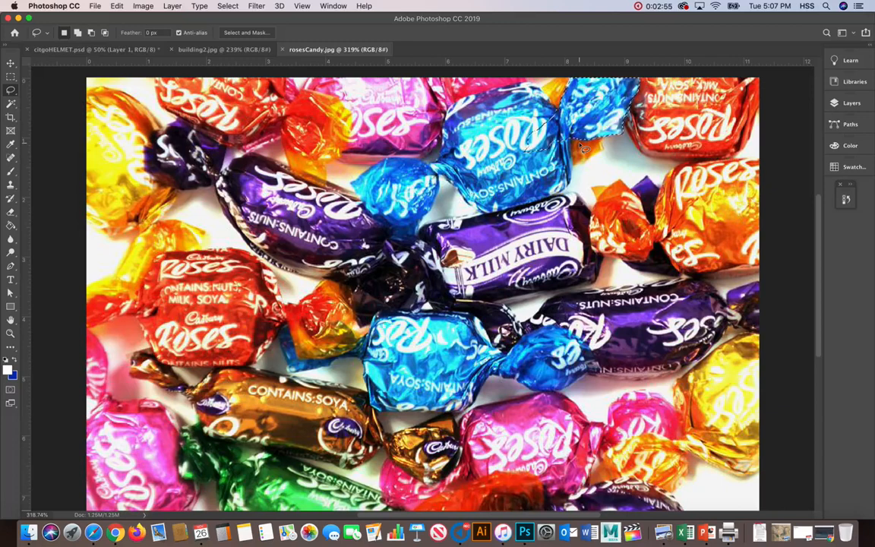
- Extend the Lasso selection over the right part of the blue candy's body, from its upper edge down to its lower right corner
key(z)
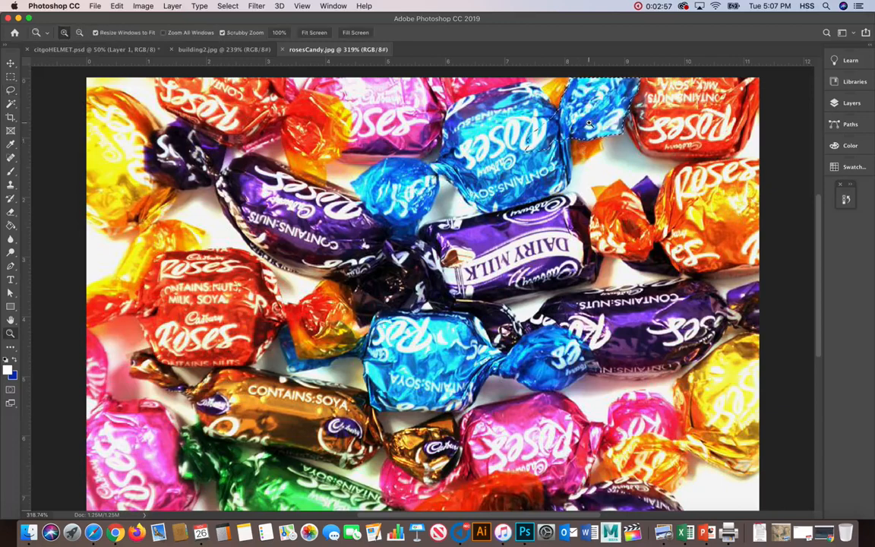
mouse_move(581, 145)
mouse_down()
mouse_move(603, 128)
mouse_move(625, 133)
mouse_move(585, 202)
mouse_move(517, 258)
mouse_up()
key(space)
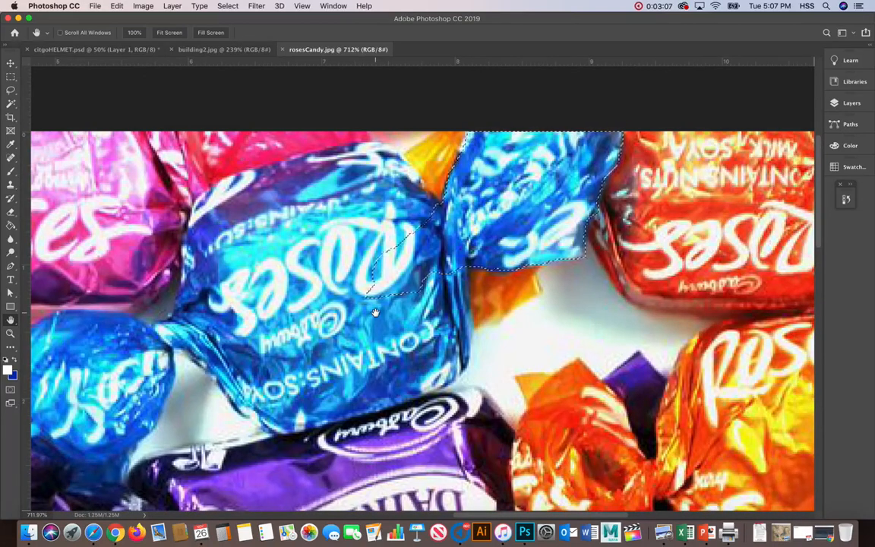
key(z)
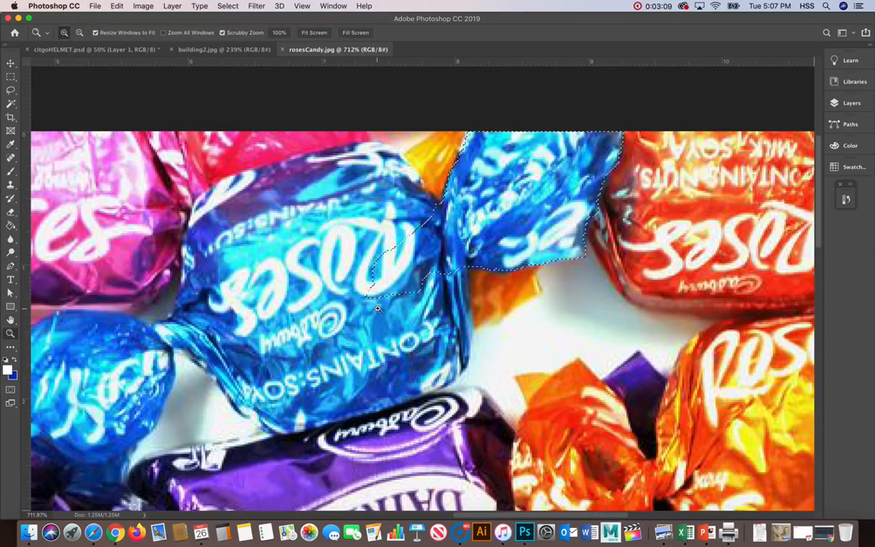
drag(378, 309, 531, 260)
key(h)
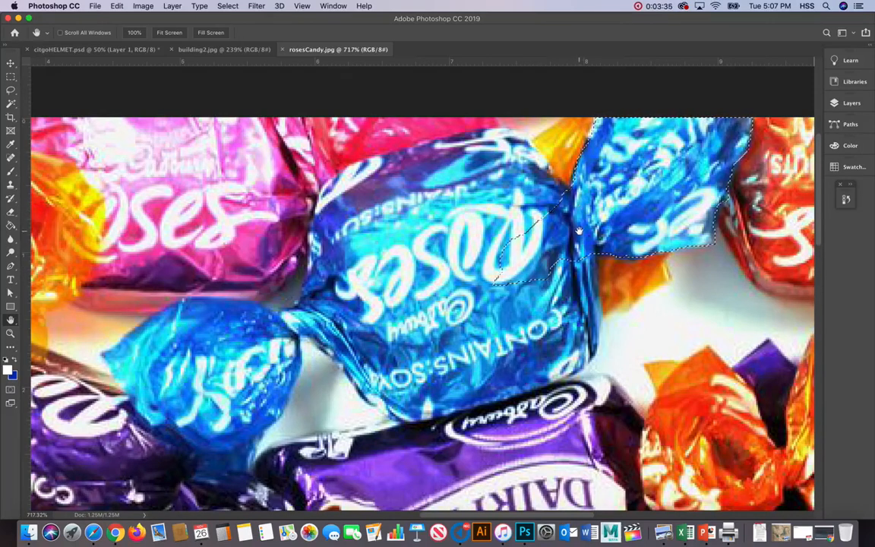
key(l)
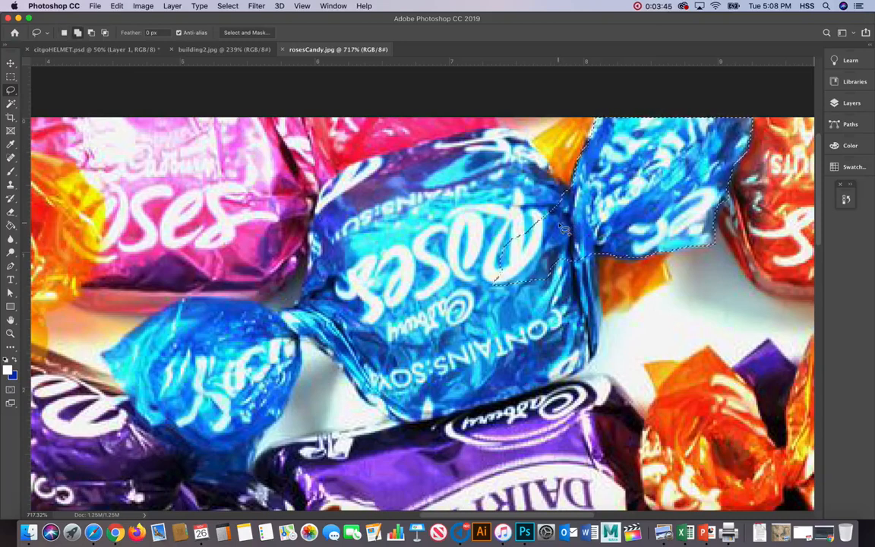
mouse_move(584, 194)
mouse_down()
mouse_move(529, 137)
mouse_move(502, 134)
mouse_move(486, 148)
mouse_move(495, 197)
mouse_move(514, 223)
mouse_move(509, 244)
mouse_move(577, 242)
mouse_move(593, 219)
mouse_up()
mouse_move(533, 243)
mouse_down()
mouse_move(537, 312)
mouse_move(585, 351)
mouse_move(607, 335)
mouse_move(608, 325)
mouse_move(579, 232)
mouse_move(577, 244)
mouse_up()
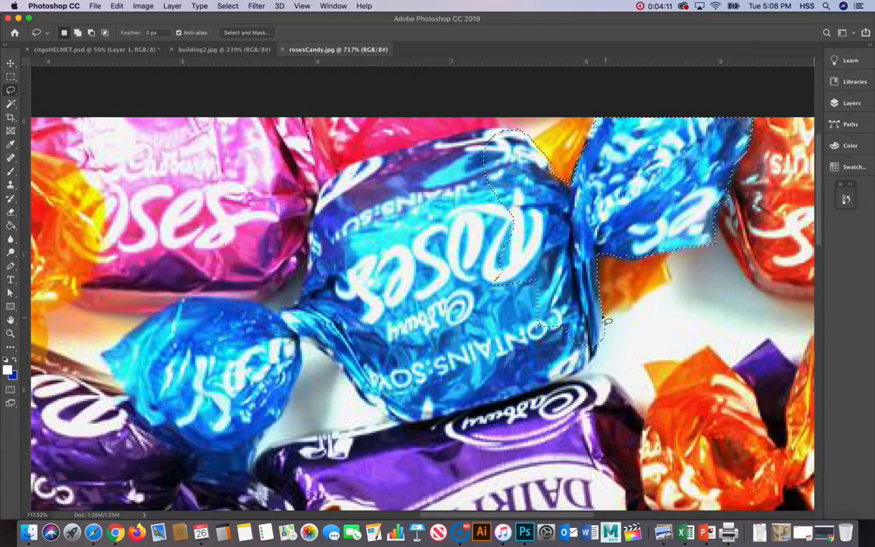
mouse_move(564, 278)
mouse_down()
mouse_move(516, 271)
mouse_move(494, 281)
mouse_up()
drag(495, 326, 498, 338)
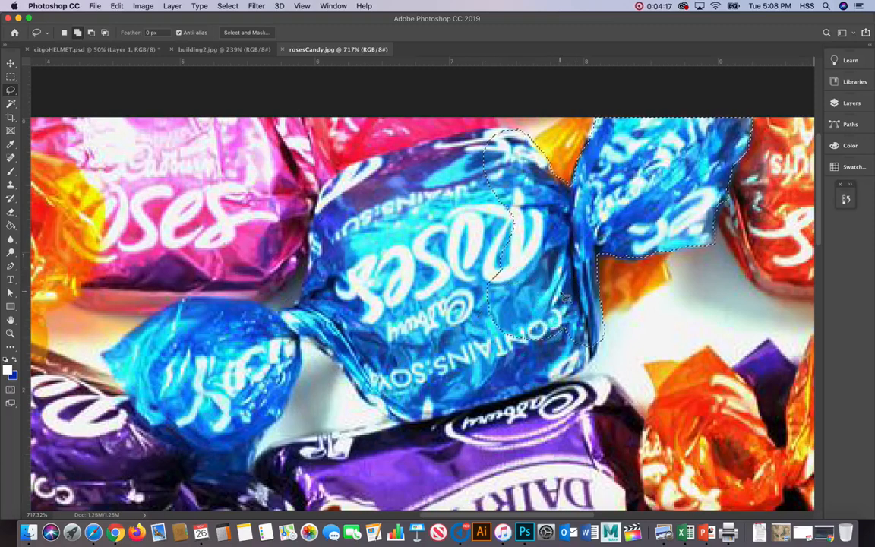
mouse_move(605, 318)
mouse_down()
mouse_move(638, 355)
mouse_move(565, 361)
mouse_up()
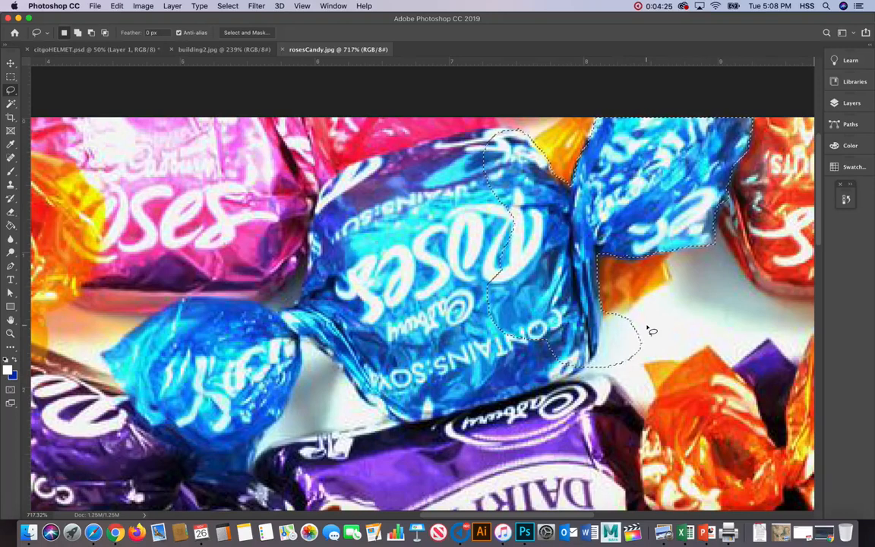
- Subtract the excess white background beyond the blue candy's lower right edge from the Lasso selection
key(alt)
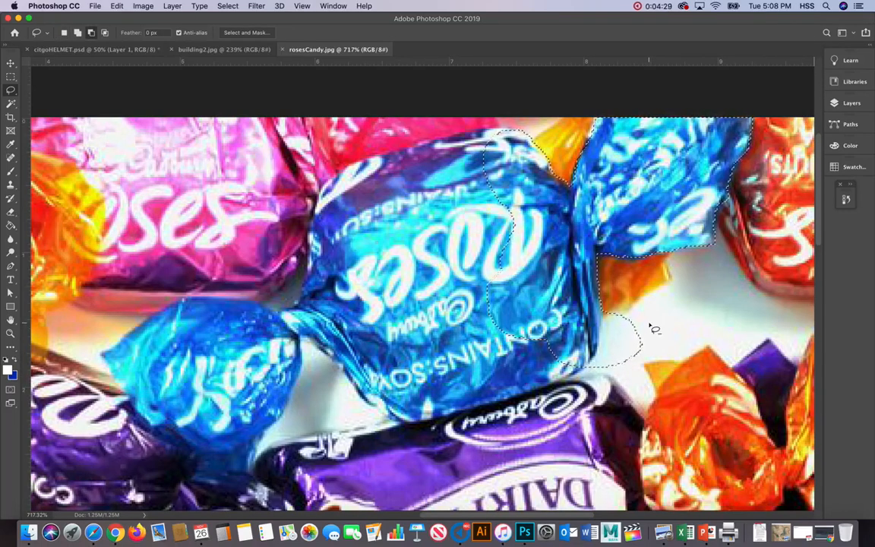
drag(611, 314, 611, 318)
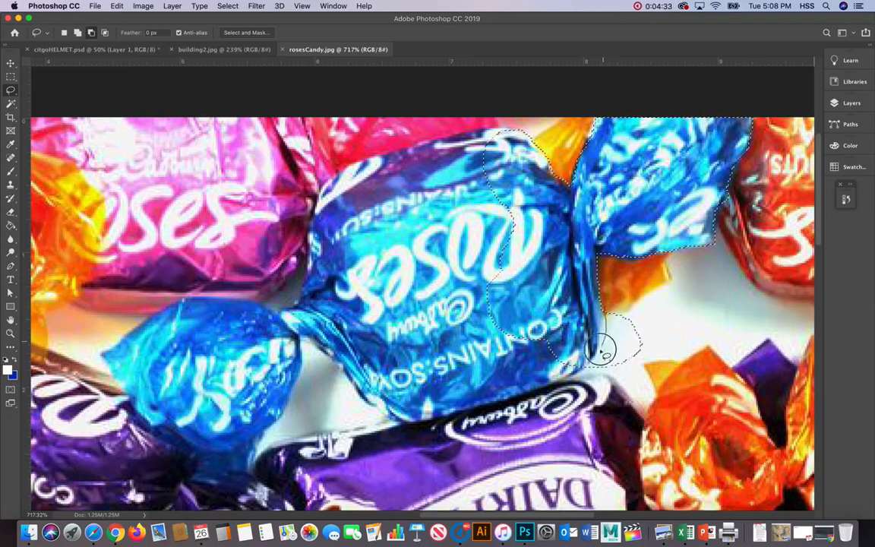
mouse_move(597, 381)
mouse_down()
mouse_move(660, 379)
mouse_move(678, 336)
mouse_move(664, 307)
mouse_up()
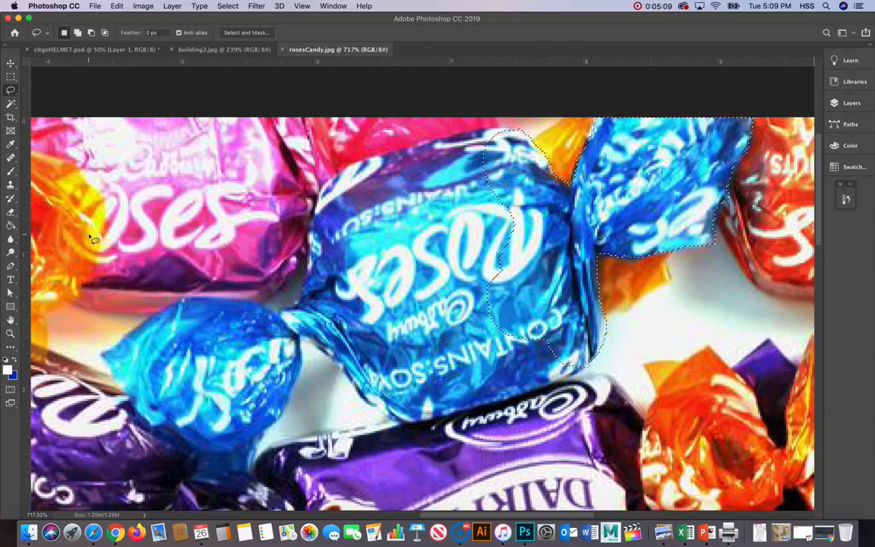
- Trace a closed Pen path around the rest of the blue candy, including its left wrapper end, overlapping the existing selection
key(p)
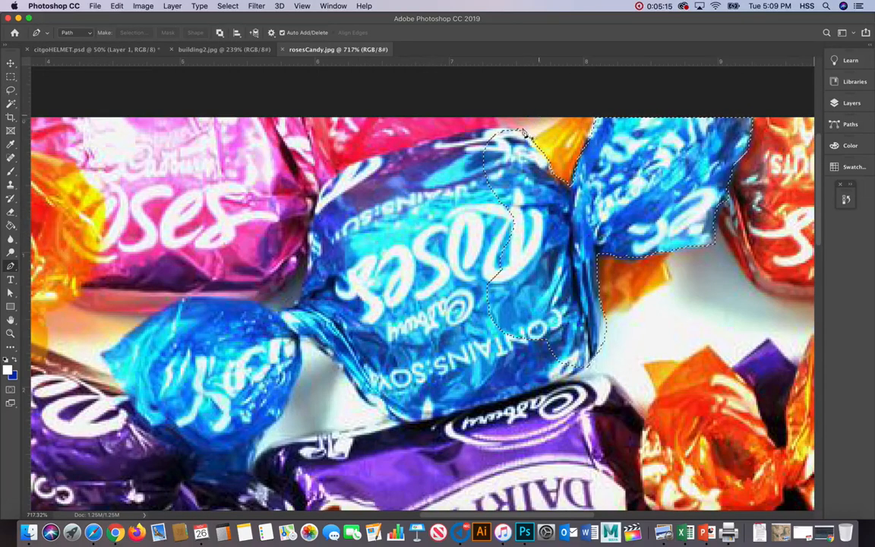
click(519, 133)
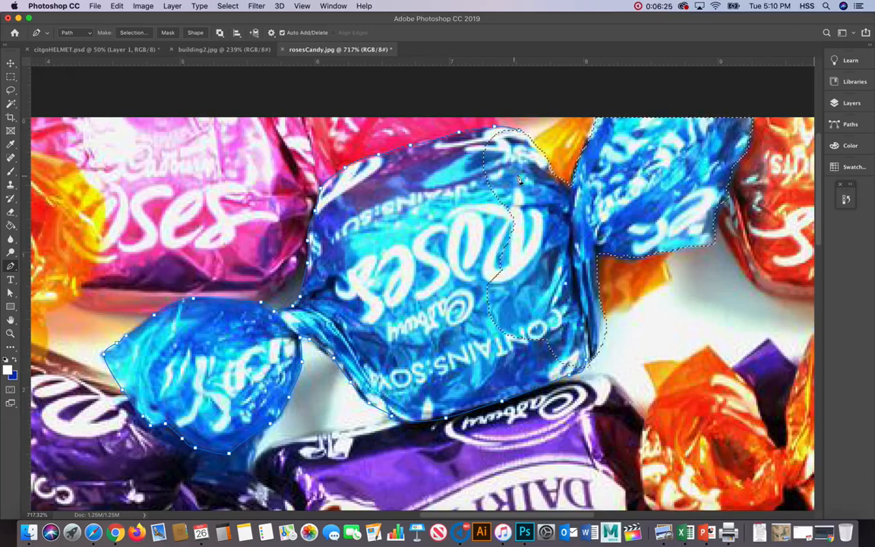
click(517, 130)
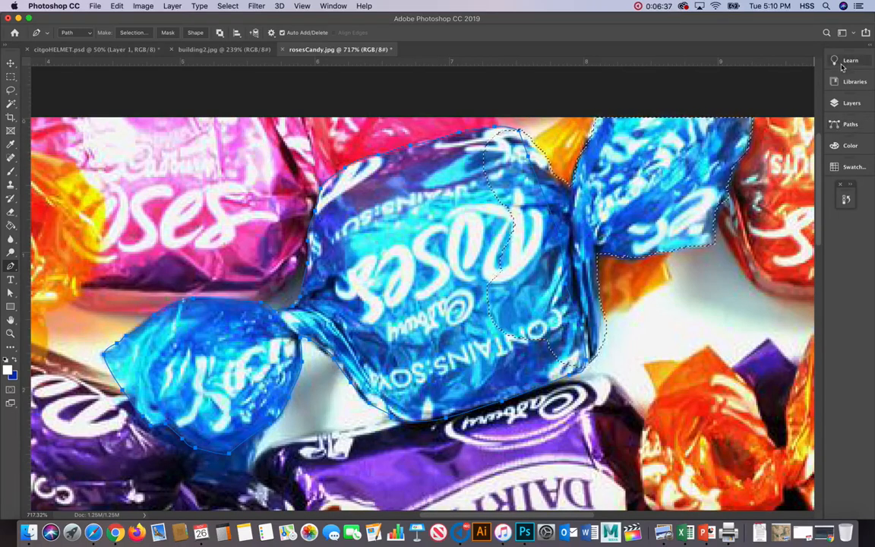
- Save the work path as candy1 and load it as a selection combined with the existing Lasso selection
click(850, 126)
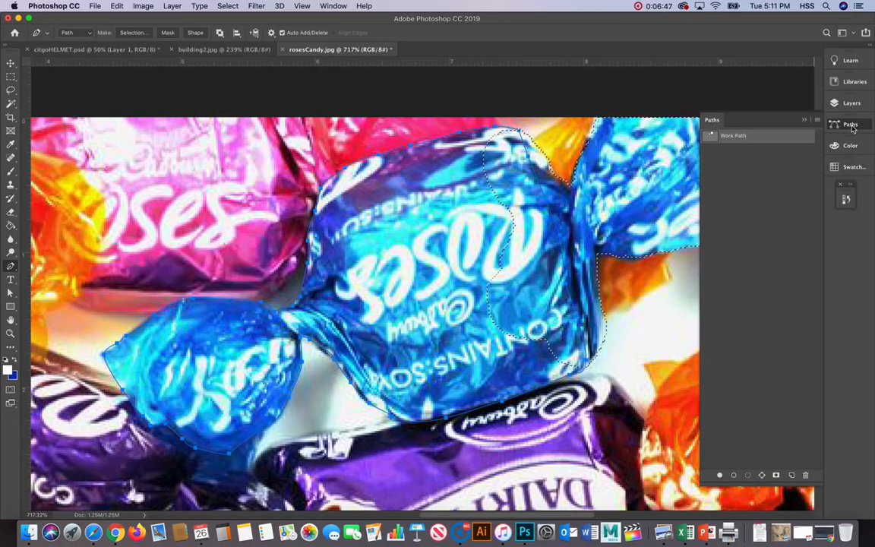
double_click(734, 140)
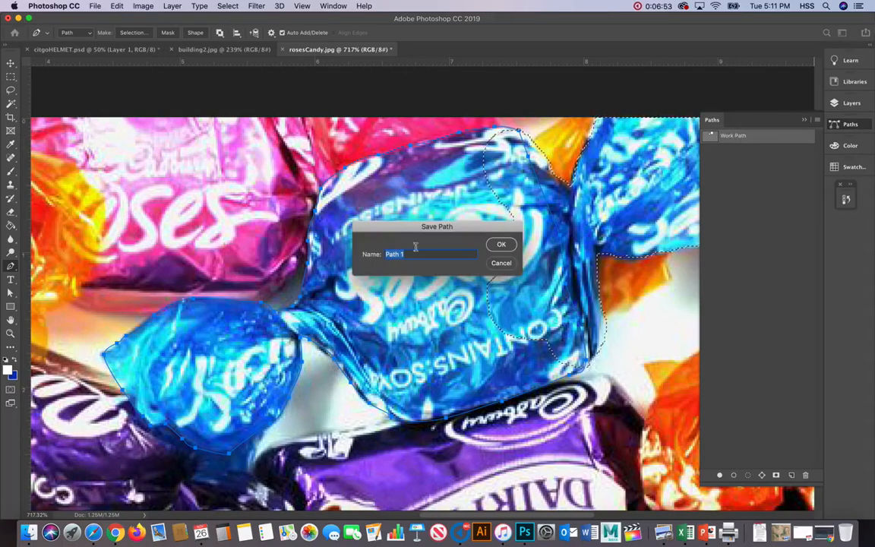
text(candy1)
key(Return)
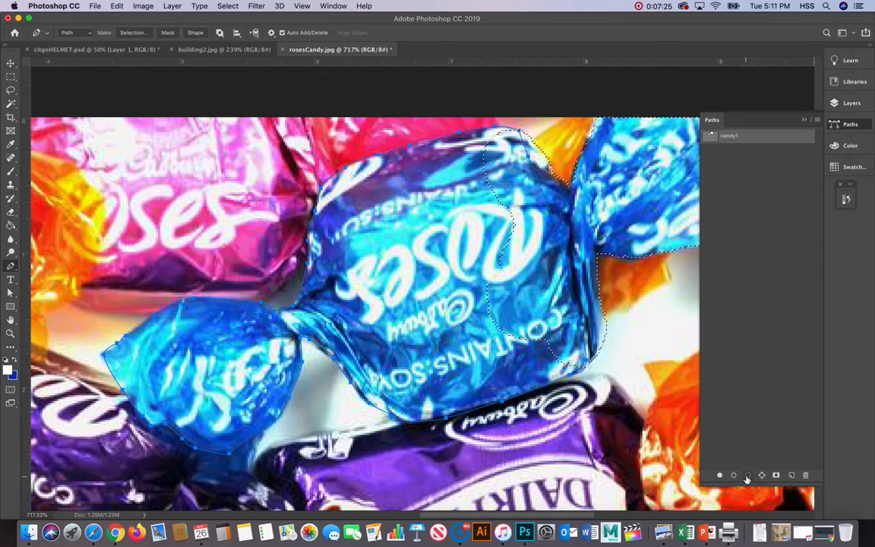
click(747, 476)
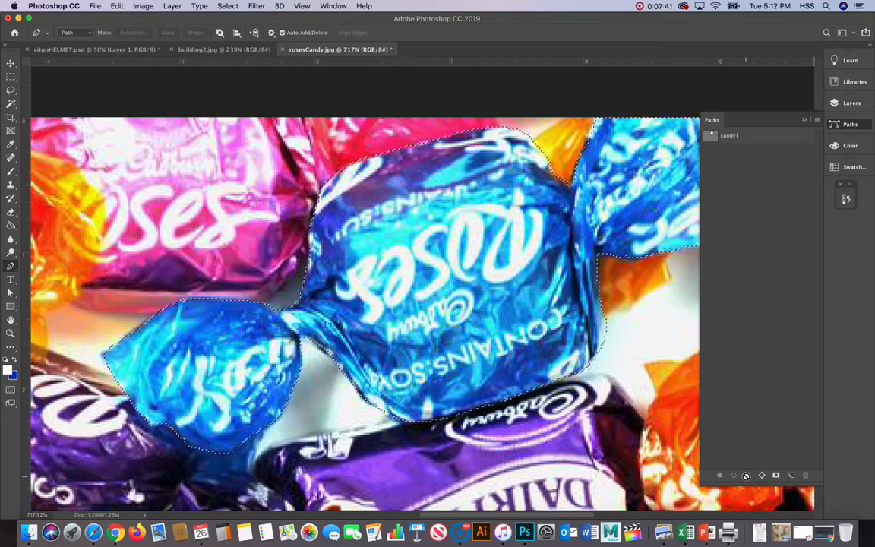
- Create a new 348 x 181 px document at 72 ppi with a white background and paste the copied candy into it
key(super+n)
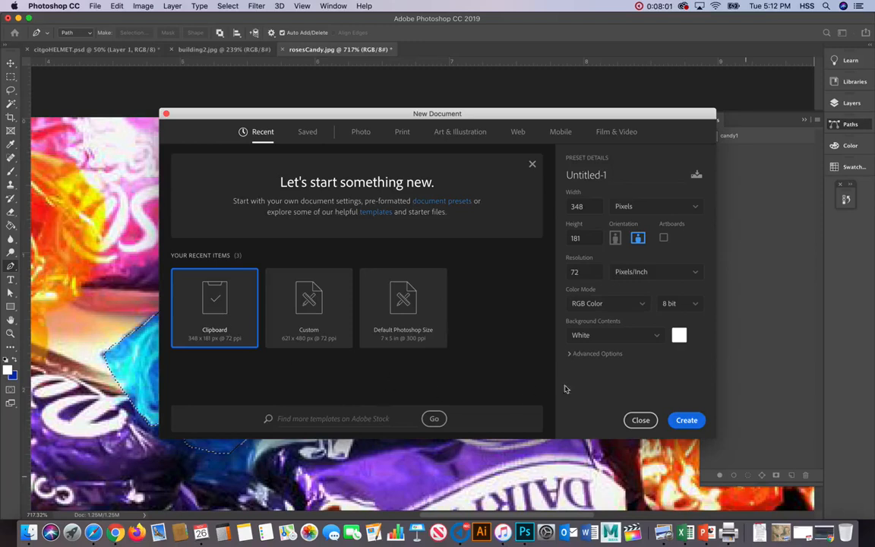
click(686, 421)
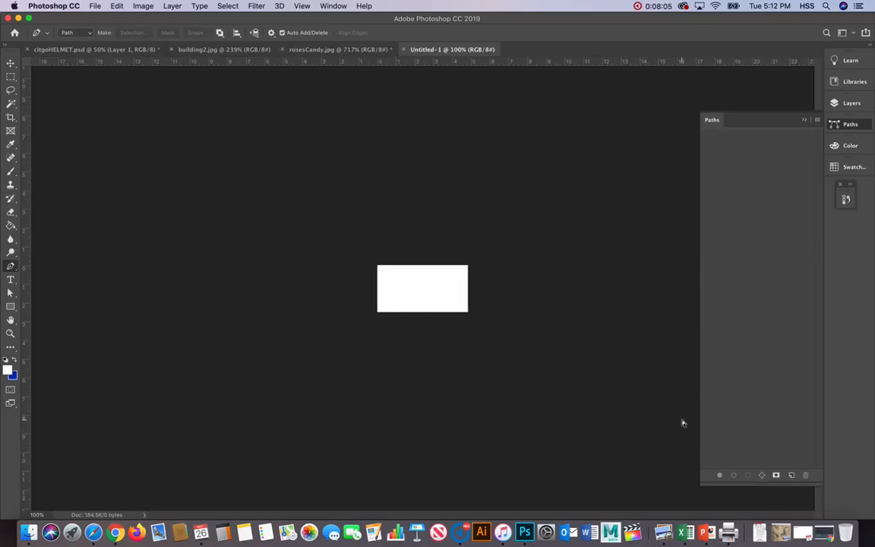
key(super+v)
key(super+0)
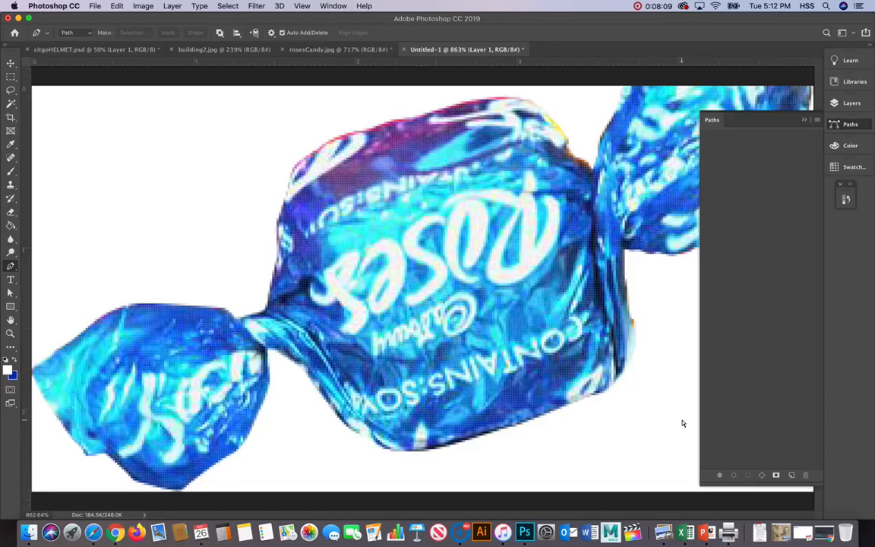
key(super+minus)
key(super+minus)
key(super+minus)
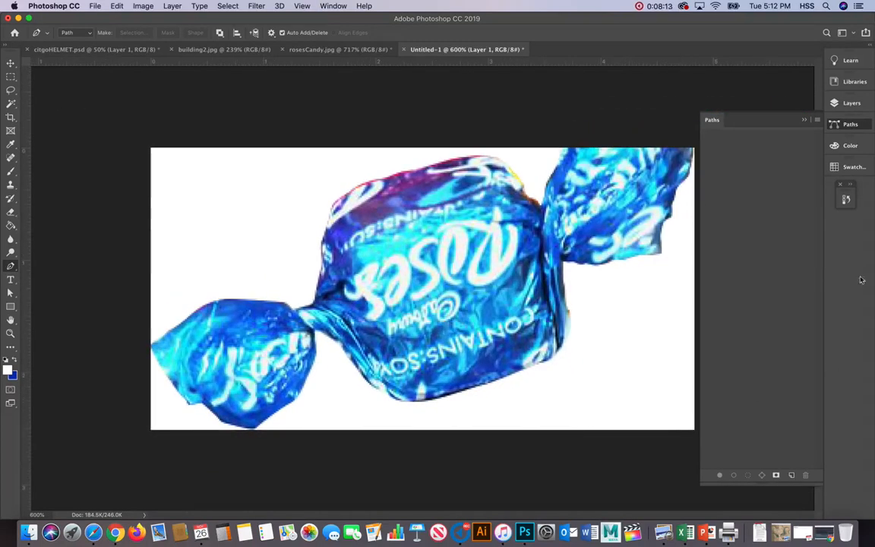
- Toggle the visibility of the Background layer and Layer 1 to check the candy cutout
click(851, 105)
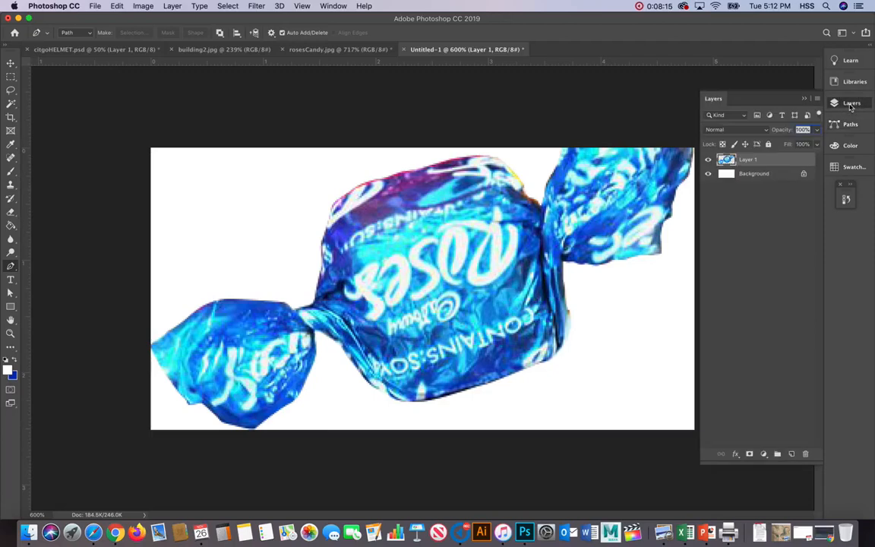
click(708, 174)
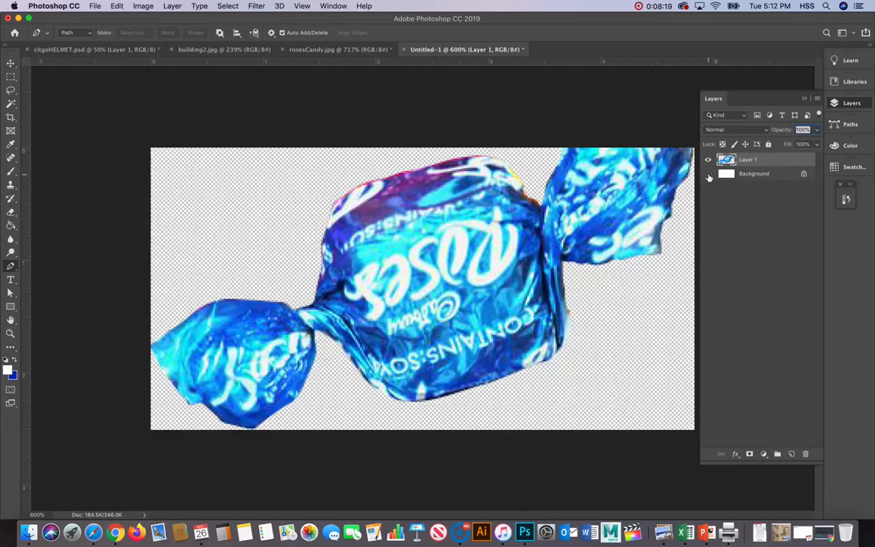
click(708, 174)
click(708, 160)
click(708, 161)
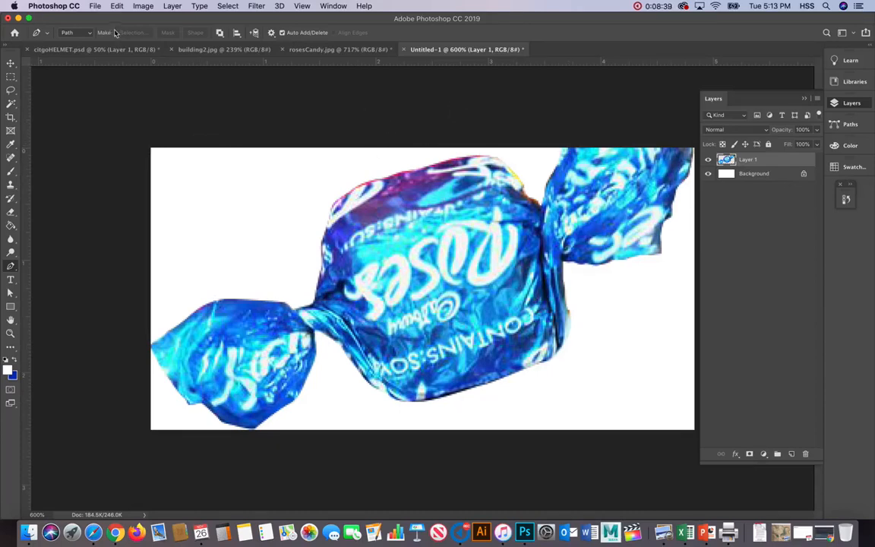
- Swap the foreground and background colors so that white is the background color
click(142, 7)
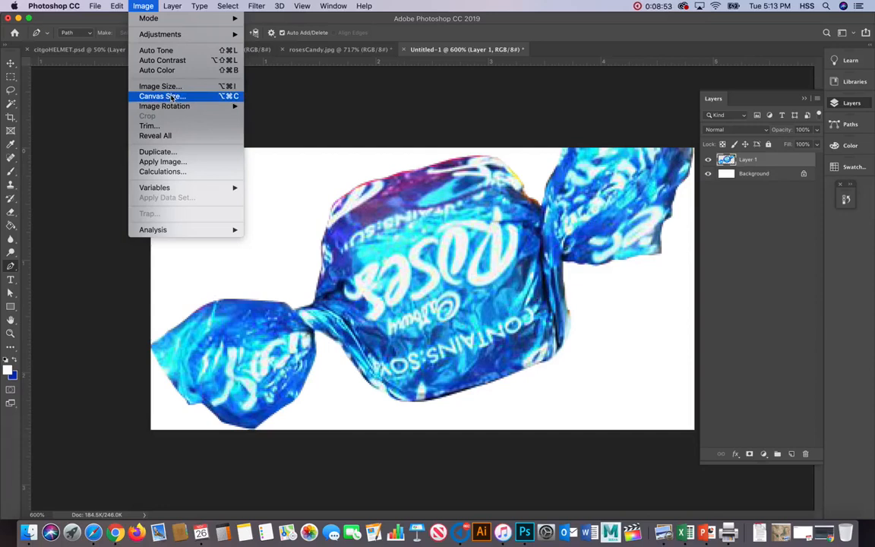
click(15, 365)
click(14, 361)
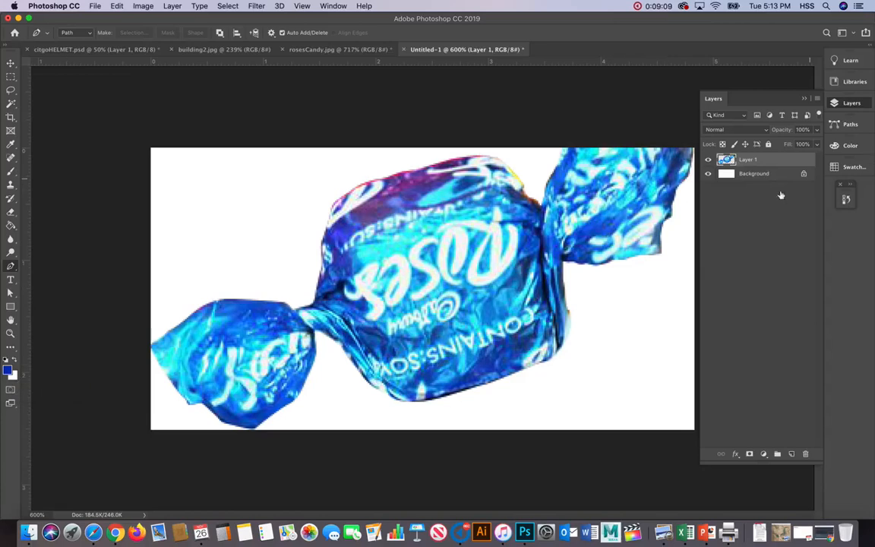
- With the Background layer selected, enlarge the canvas to 6 inches wide and 4 inches high, centered, using the background color for the extension
click(759, 175)
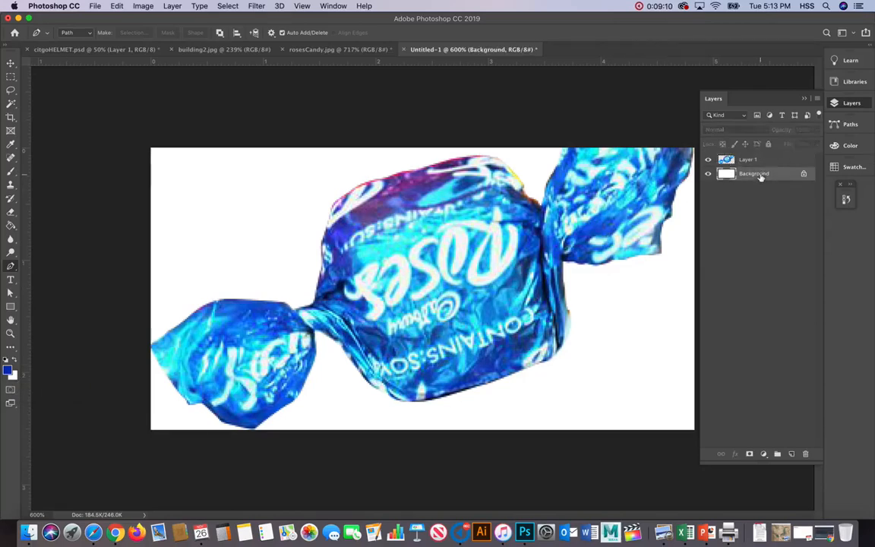
click(172, 6)
mouse_move(146, 6)
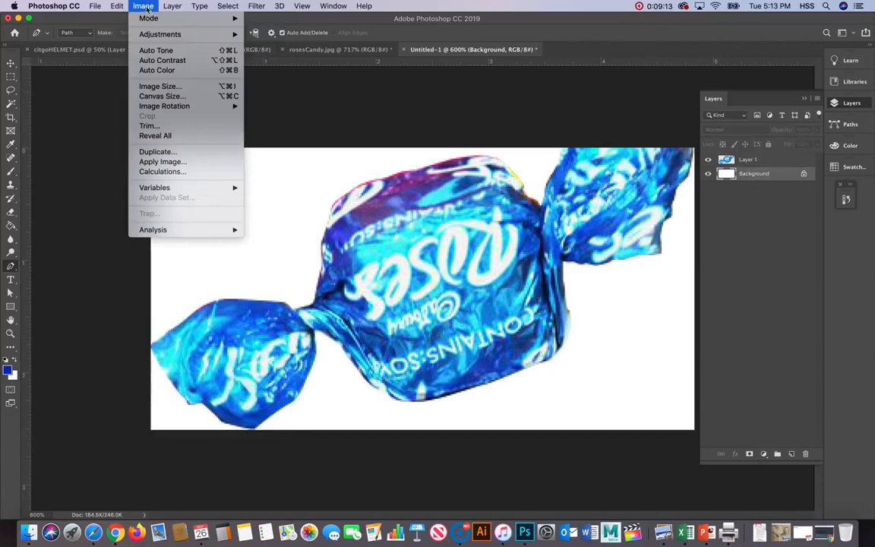
click(171, 97)
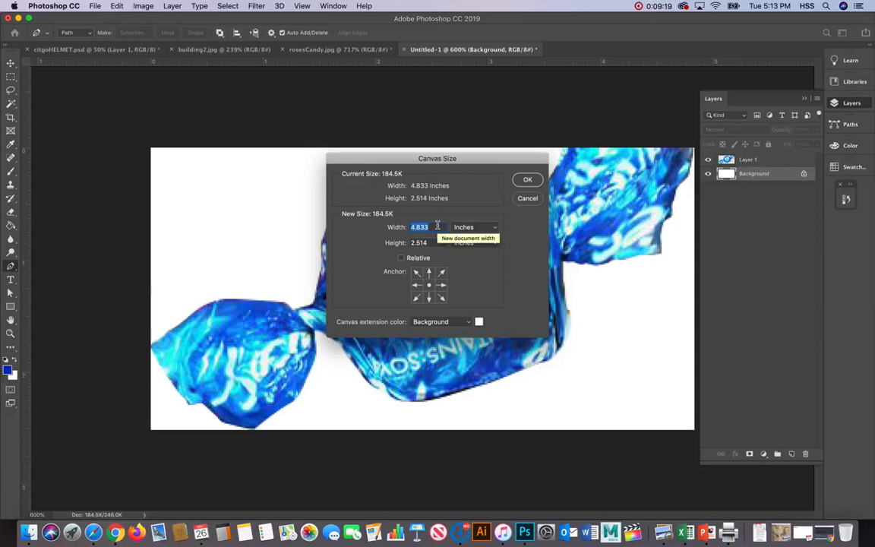
click(438, 226)
drag(437, 227, 392, 218)
text(6)
key(Tab)
text(4)
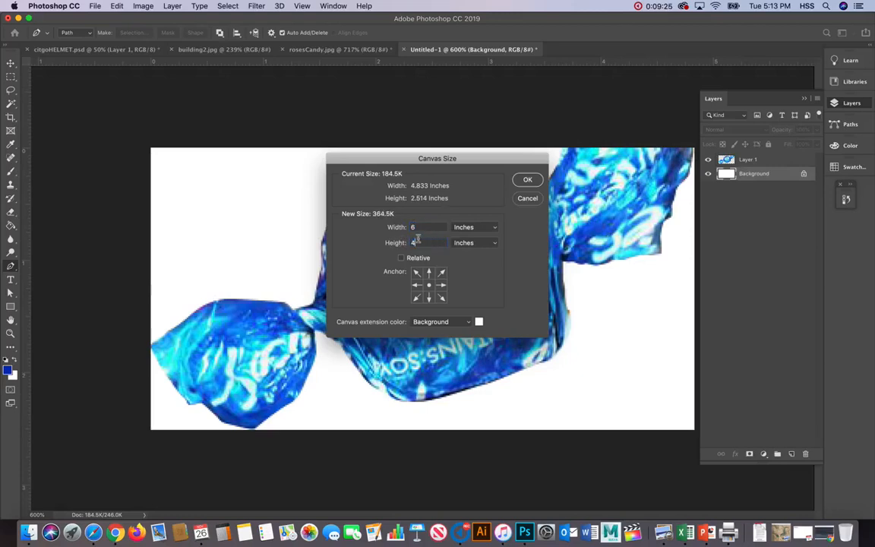
click(529, 180)
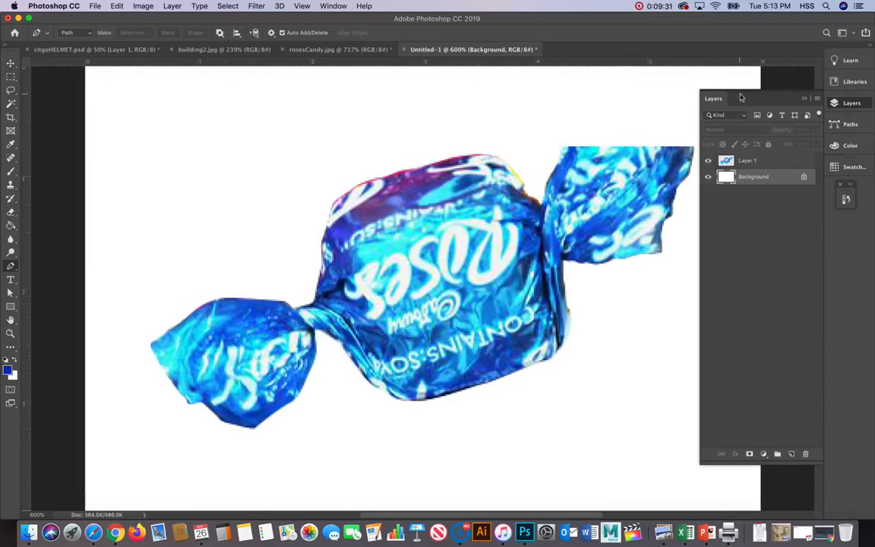
- Select Layer 1 and move the candy slightly down and to the left on the canvas
click(708, 161)
click(708, 161)
click(748, 161)
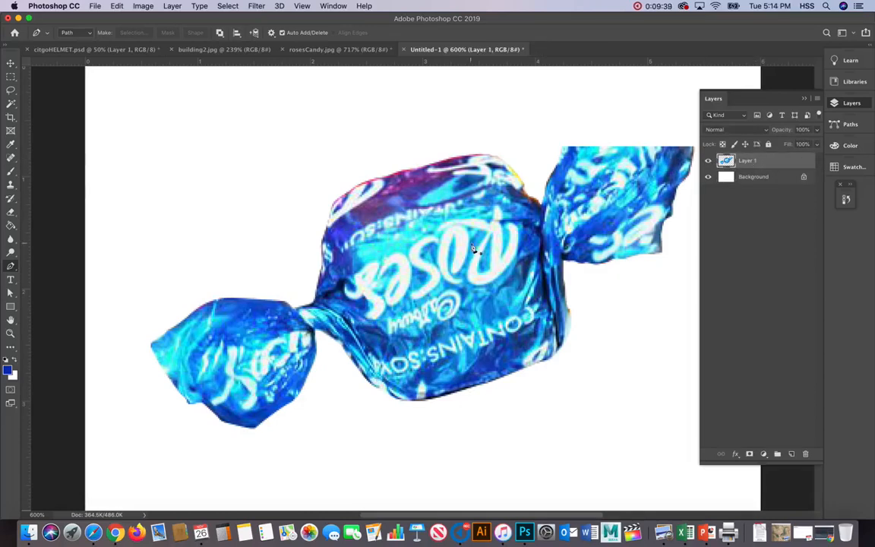
key(v)
drag(471, 249, 448, 276)
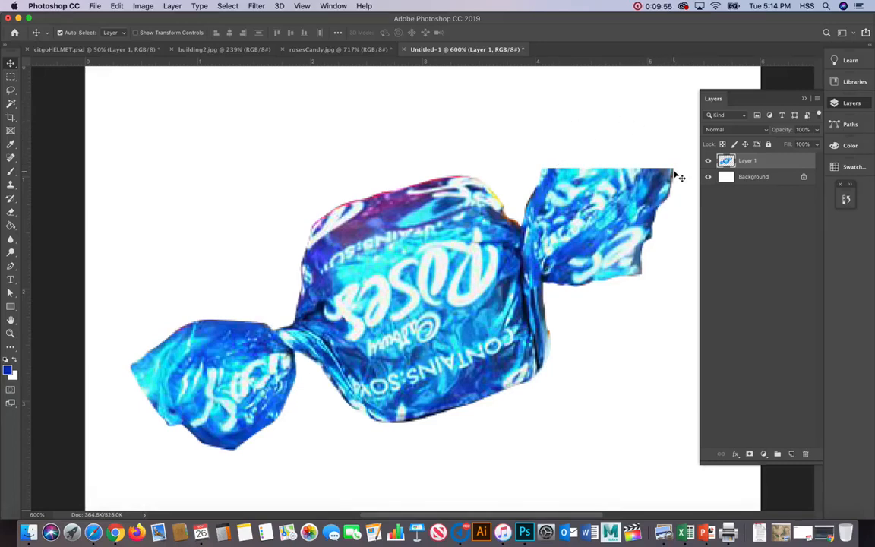
- Lasso the outer part of the candy's lower-left wrapper end and copy it to a new layer
key(l)
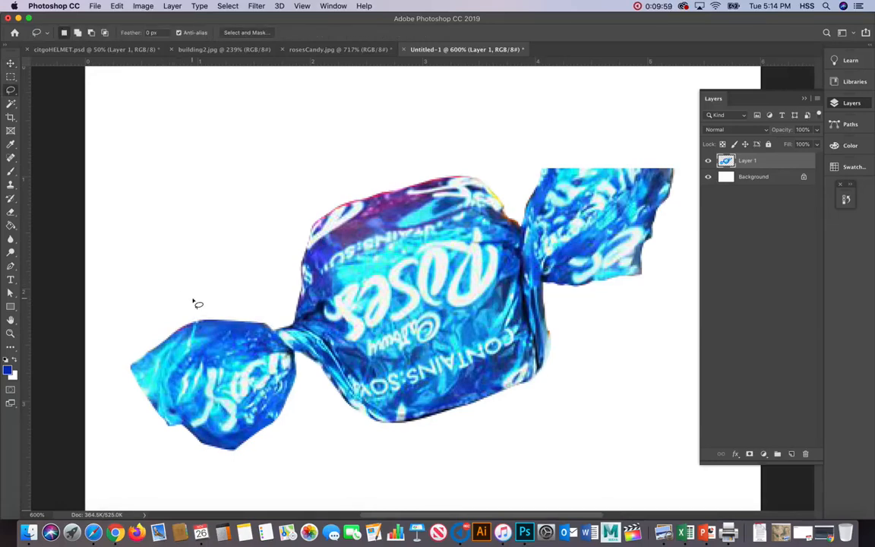
mouse_move(198, 298)
mouse_down()
mouse_move(218, 347)
mouse_move(272, 414)
mouse_move(278, 445)
mouse_move(236, 466)
mouse_move(195, 463)
mouse_move(116, 405)
mouse_move(110, 366)
mouse_move(123, 324)
mouse_move(161, 301)
mouse_move(194, 300)
mouse_up()
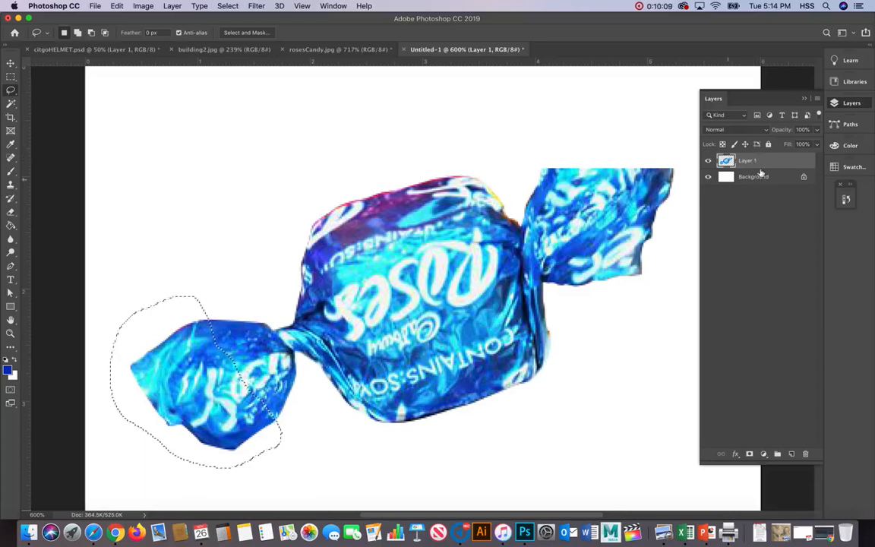
key(super+j)
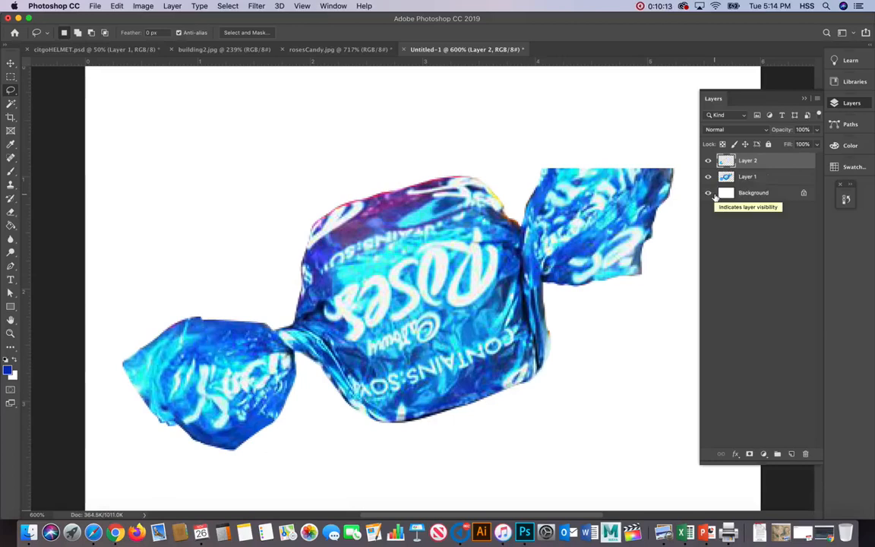
- Move the copied wrapper piece on Layer 2 up and across to the candy's cut-off upper-right wrapper end
key(v)
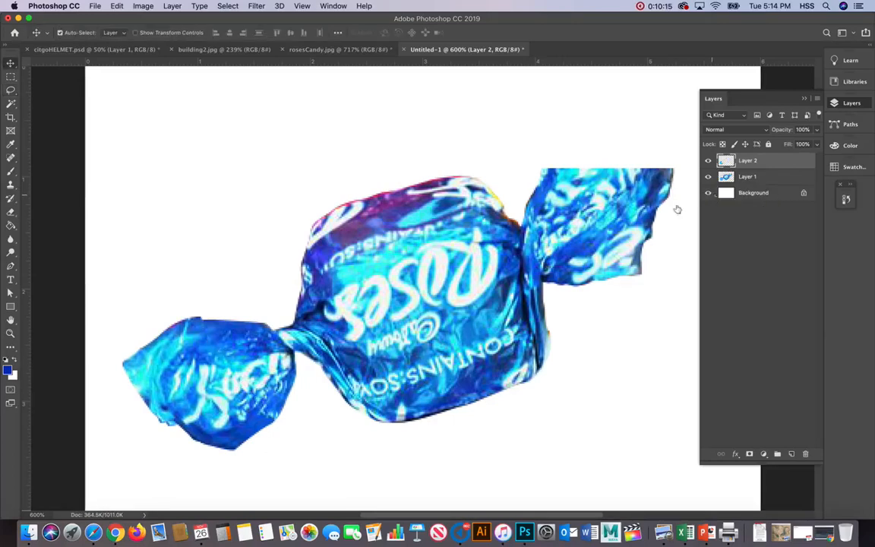
click(185, 376)
drag(185, 376, 207, 169)
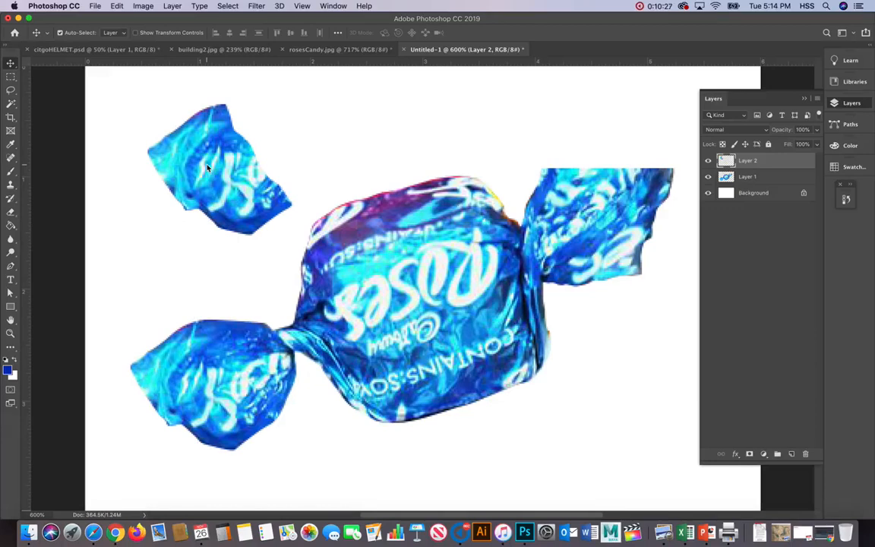
drag(211, 170, 499, 153)
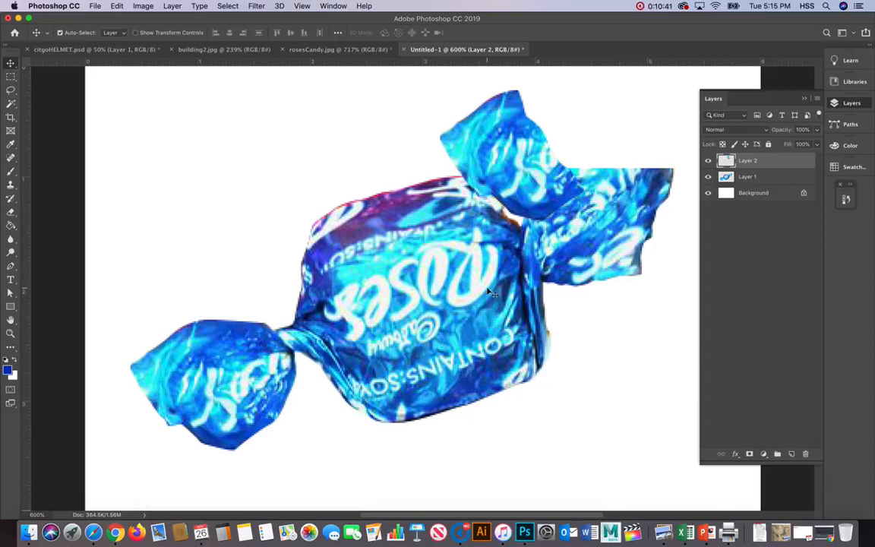
- Rotate the copied piece about 138.6 degrees, place it over the flat-cut wrapper end, and check the overlap by toggling Layer 1
key(super+t)
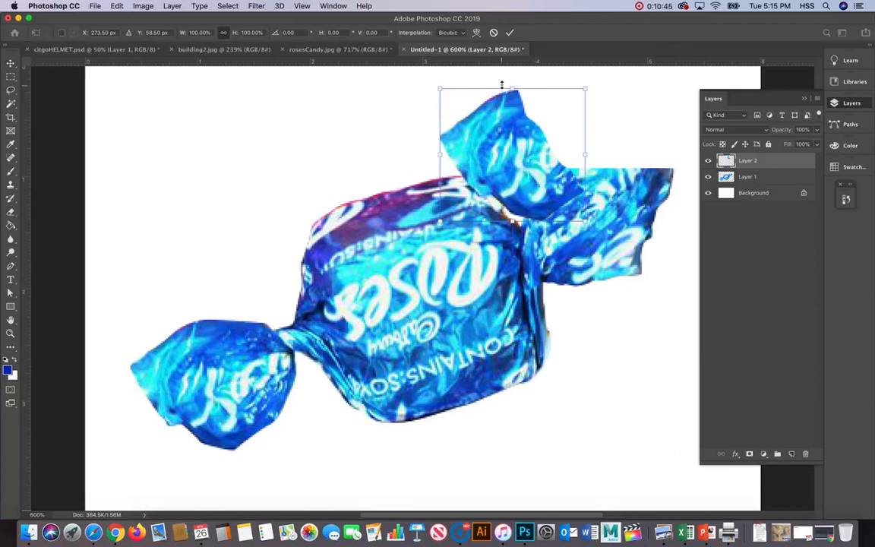
drag(592, 80, 495, 271)
drag(492, 150, 598, 168)
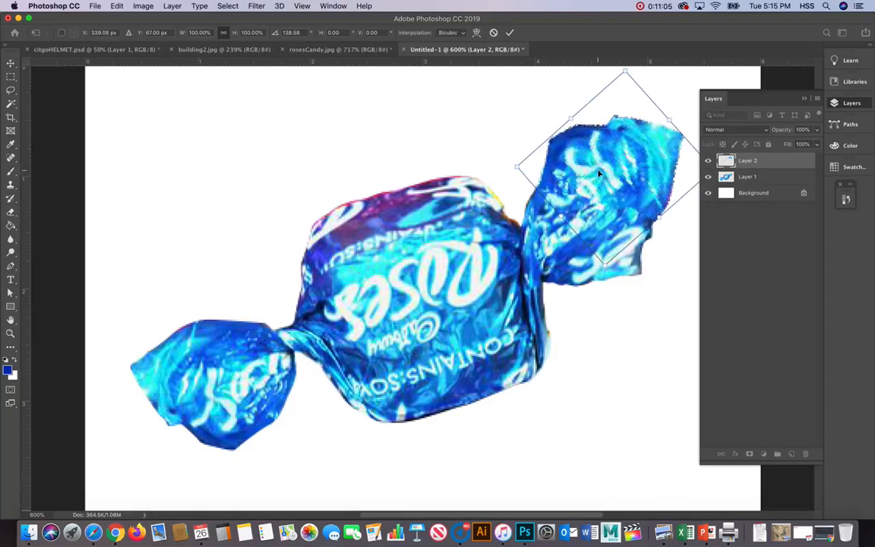
key(Return)
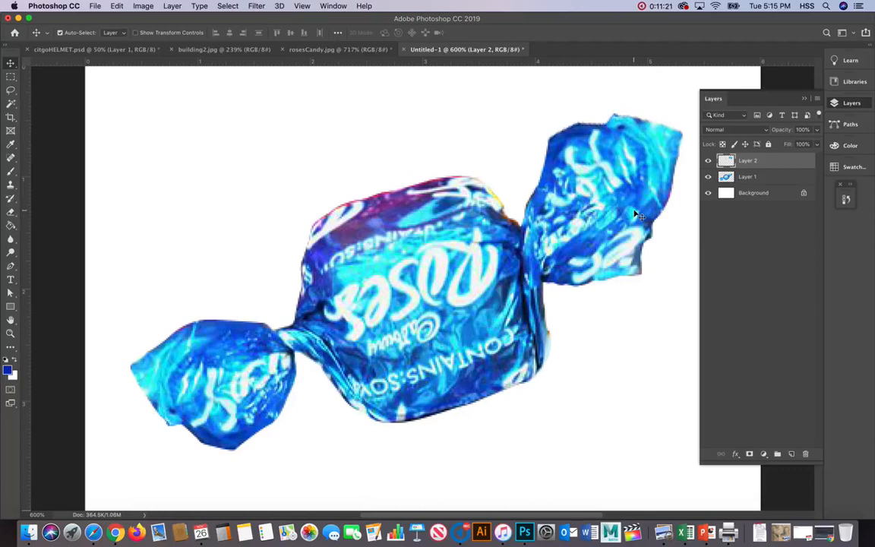
click(708, 176)
click(709, 177)
- Choose the regular Eraser tool and set its brush size to 39 px
key(e)
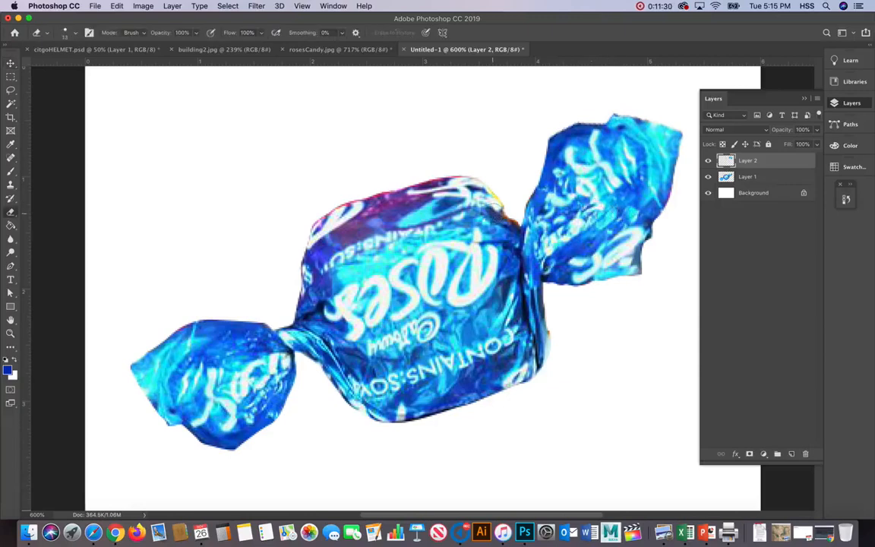
right_click(10, 213)
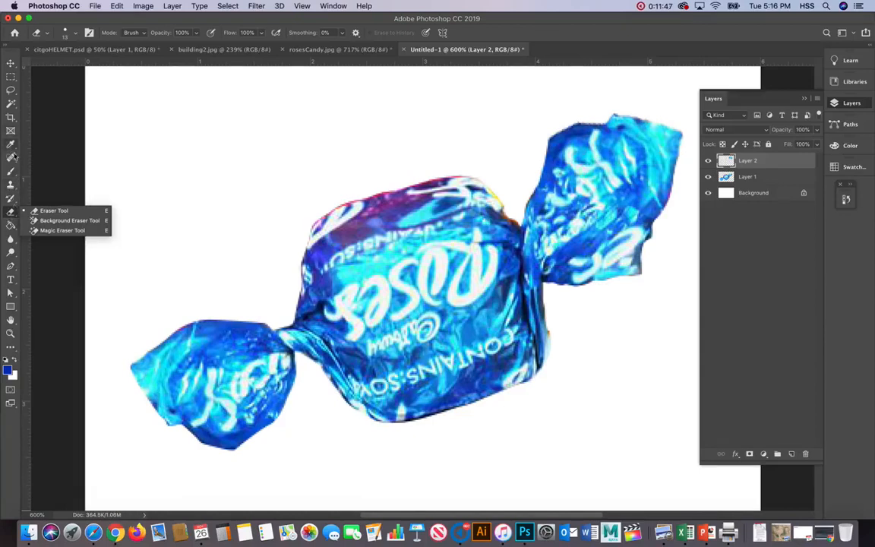
click(10, 213)
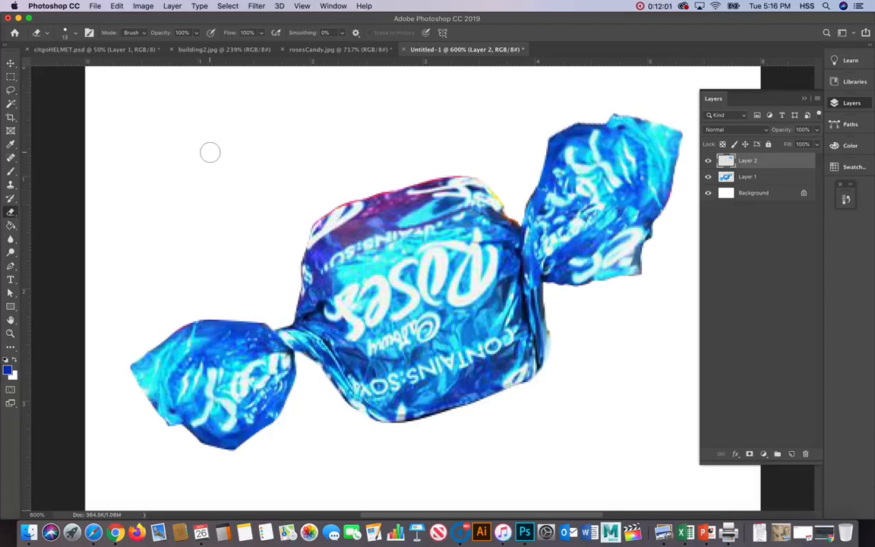
click(70, 34)
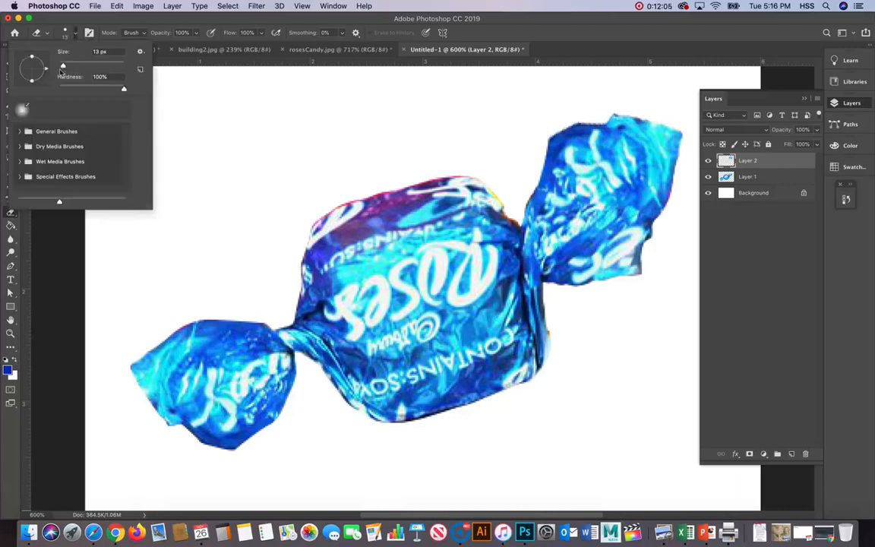
drag(64, 67, 77, 66)
drag(79, 67, 71, 66)
- Try a hard-edged erase along the lower edge of the Layer 2 piece, undo it, and reduce the eraser size to 22 px
click(708, 176)
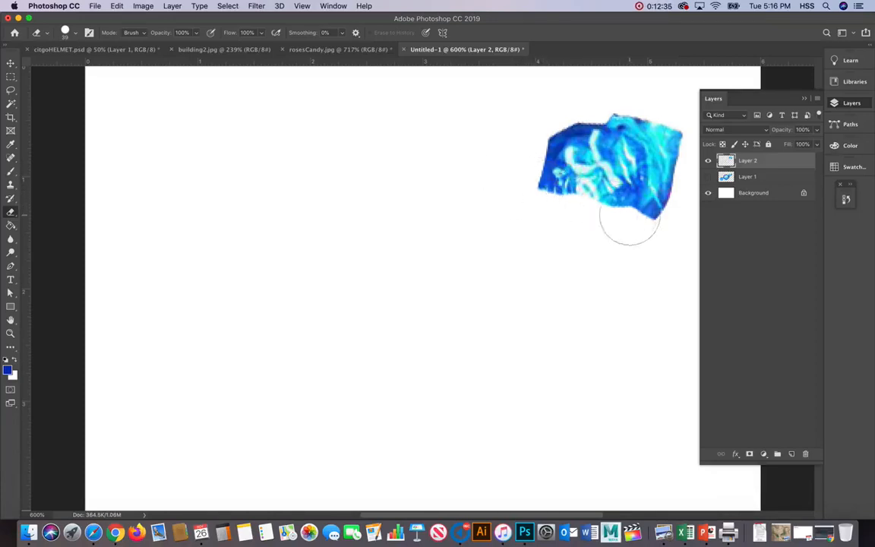
click(708, 176)
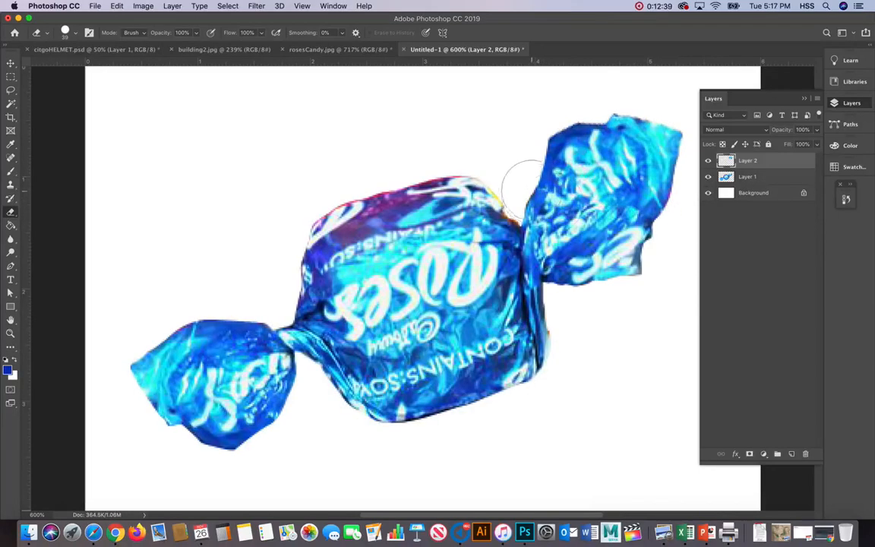
drag(537, 190, 636, 226)
key(super+z)
click(76, 35)
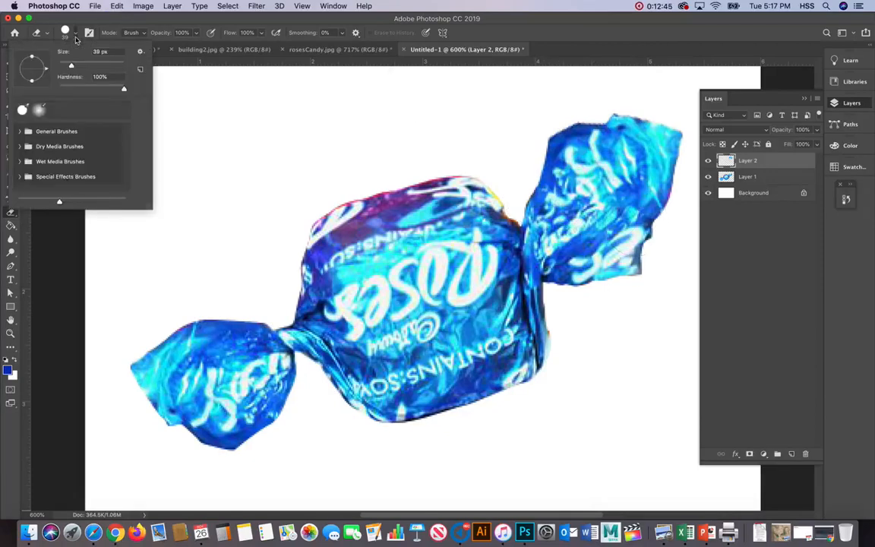
drag(72, 68, 66, 67)
- Try the recent soft 348 px brush preset near the wrapper join and undo the painted dabs
key(b)
click(39, 112)
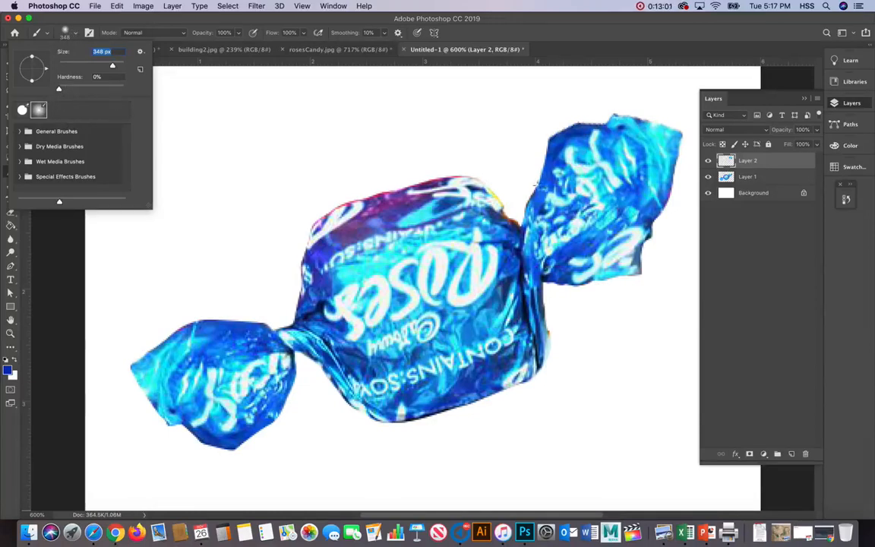
click(538, 186)
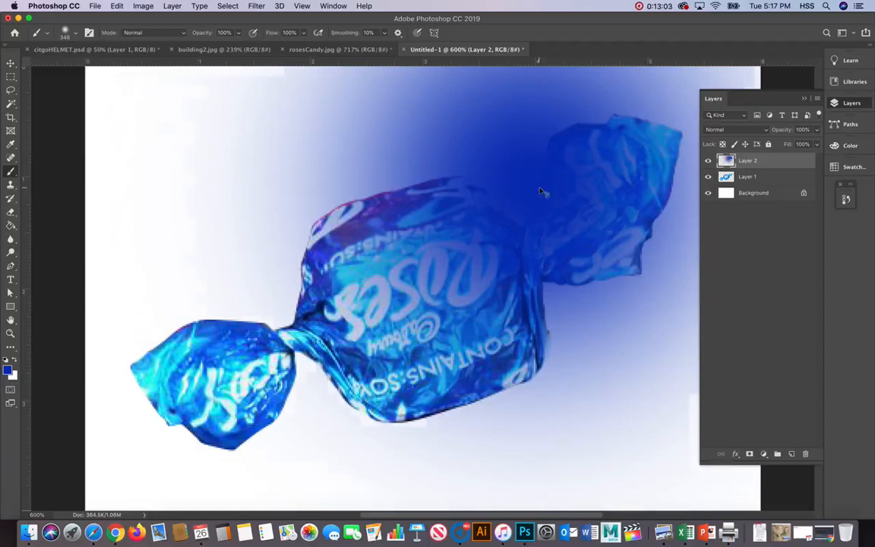
key(super+z)
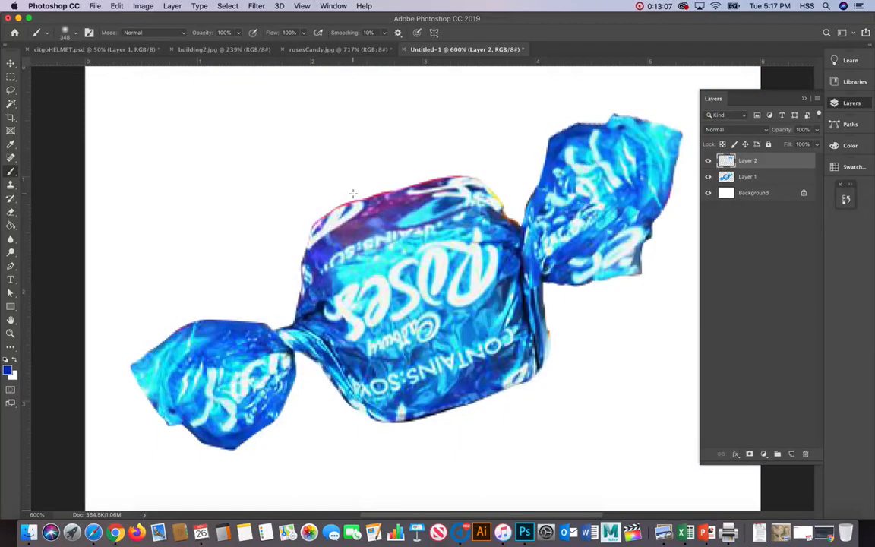
key(e)
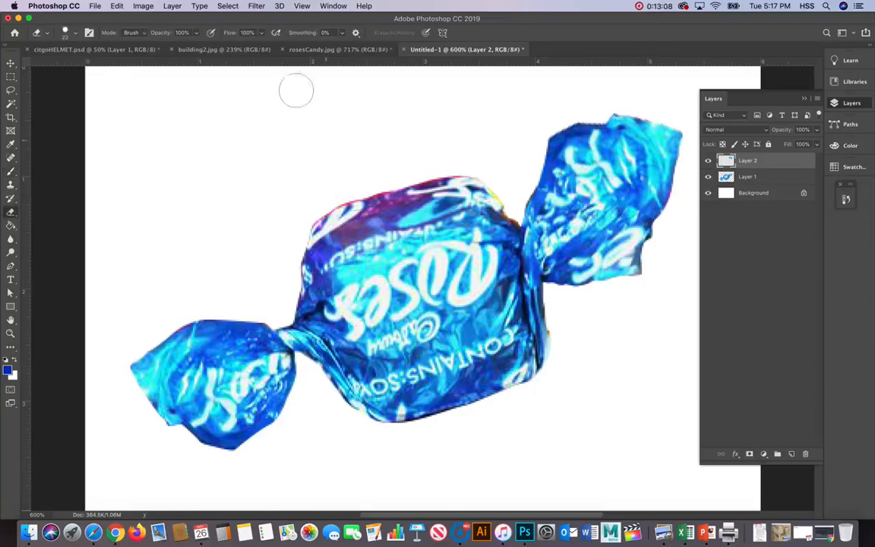
click(75, 34)
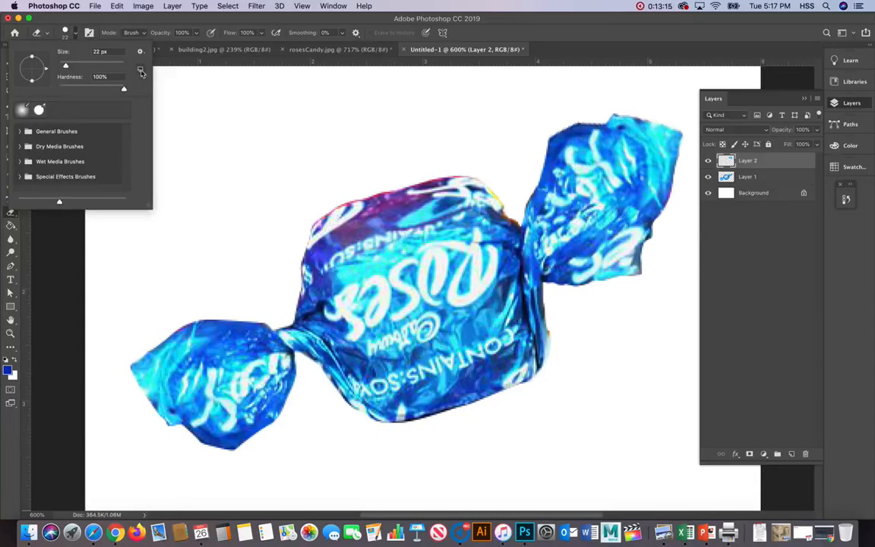
click(23, 111)
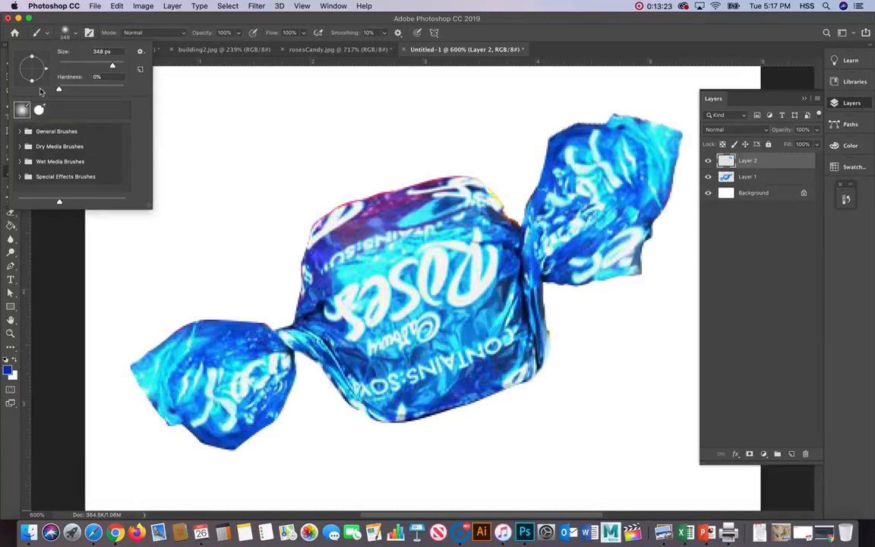
click(476, 164)
key(super+z)
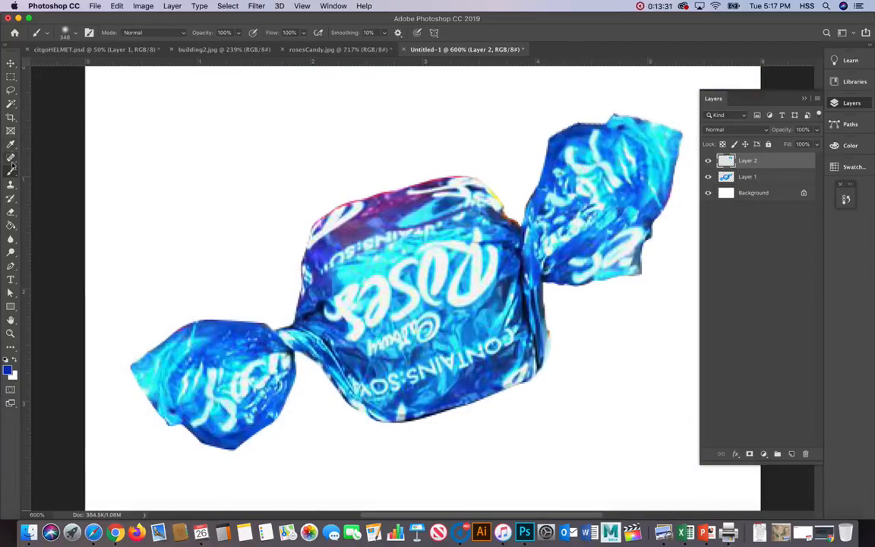
- Set the Eraser to the Soft Round general brush at 22 px and soften the edges of the Layer 2 piece
click(10, 213)
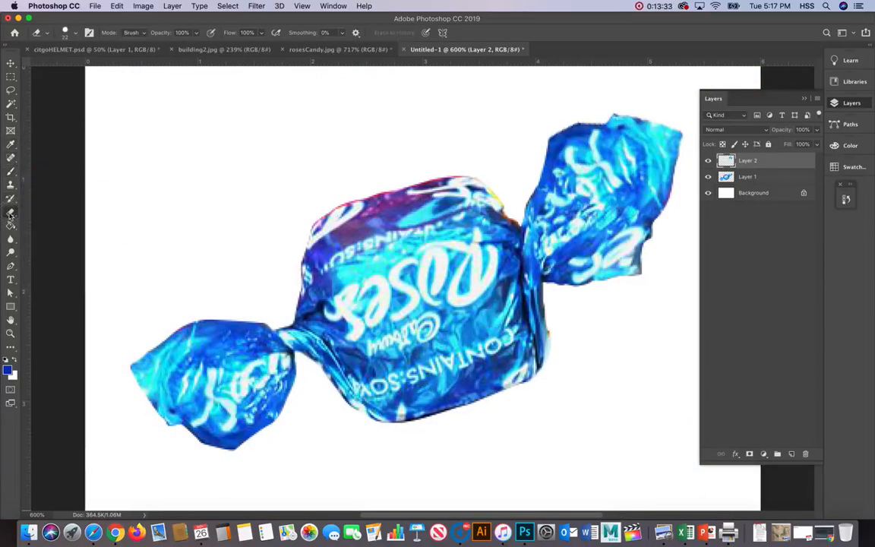
click(133, 34)
click(123, 31)
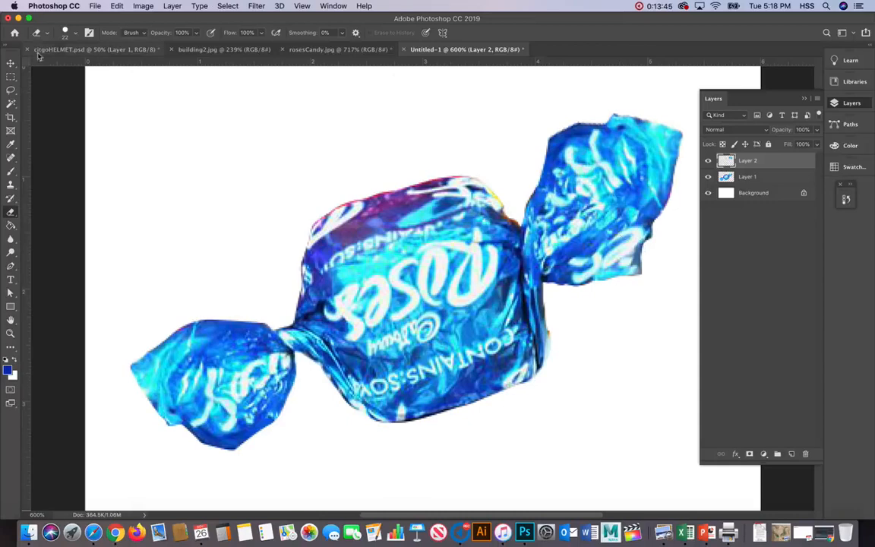
click(70, 35)
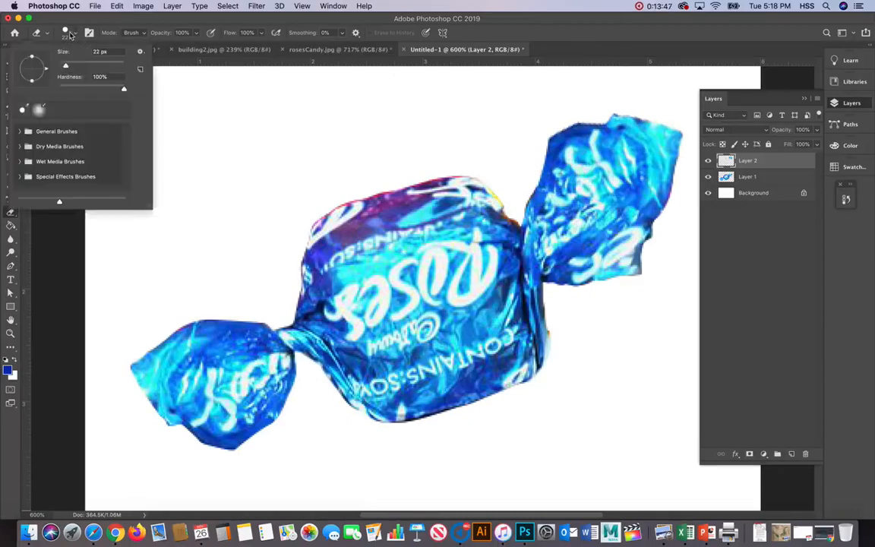
click(25, 134)
drag(127, 136, 127, 135)
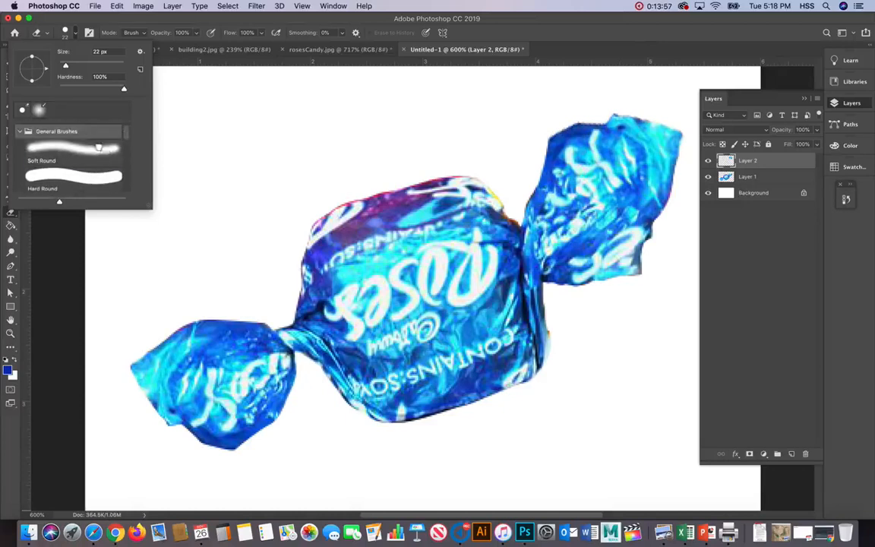
click(99, 149)
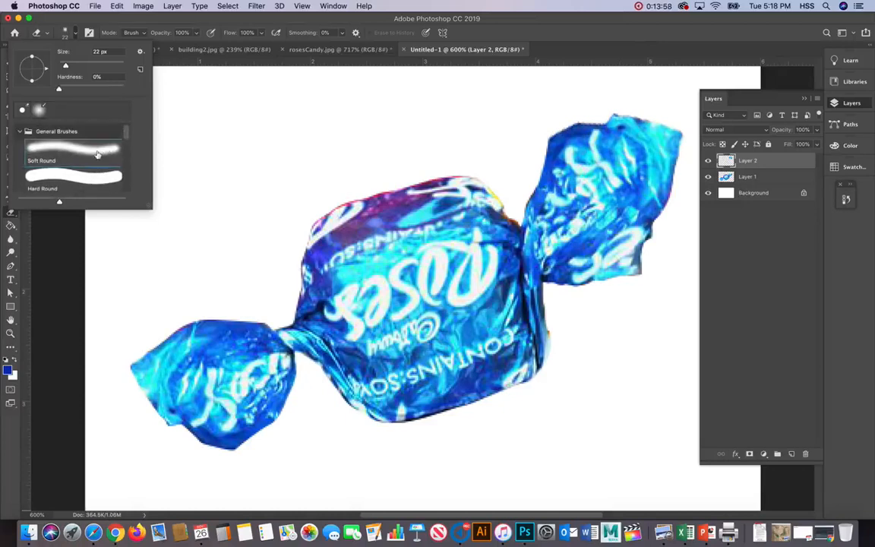
click(517, 185)
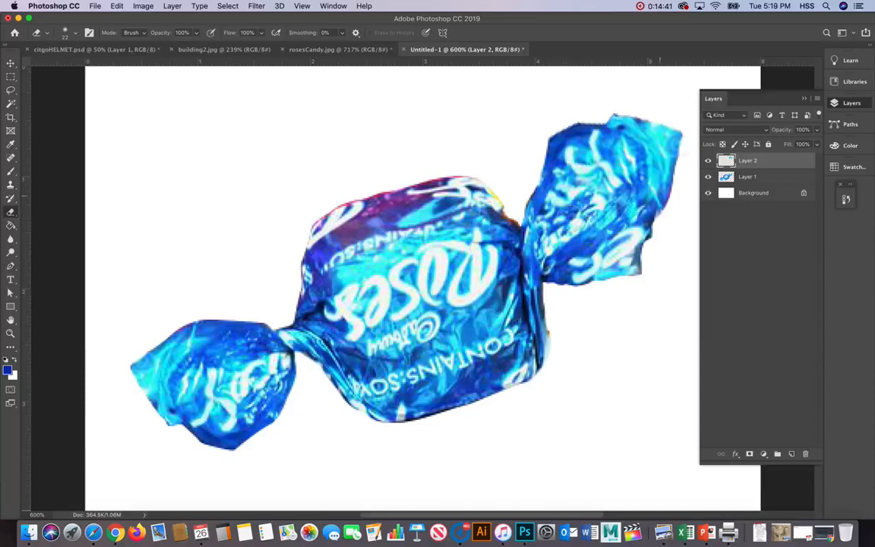
- Hide the Background layer, check the patch by toggling Layer 2, and merge Layer 2 down into Layer 1
click(707, 193)
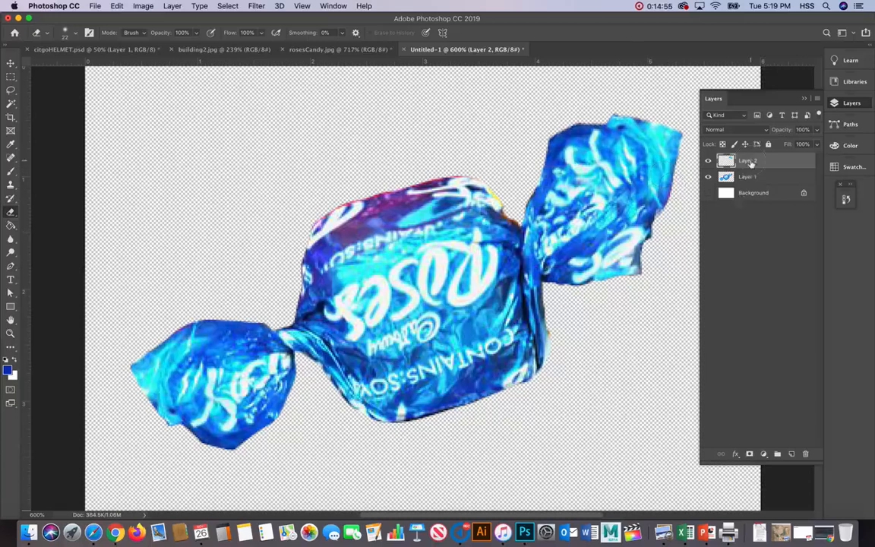
click(708, 161)
click(708, 162)
click(172, 7)
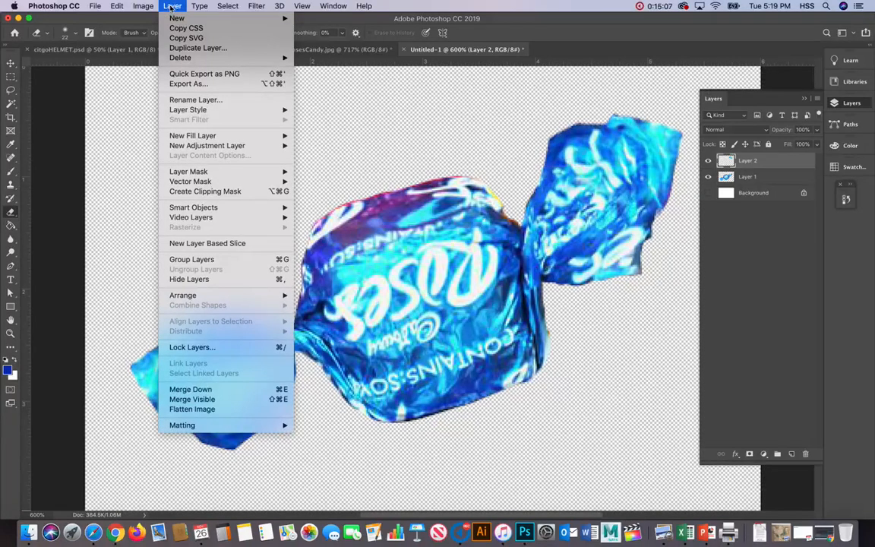
click(180, 389)
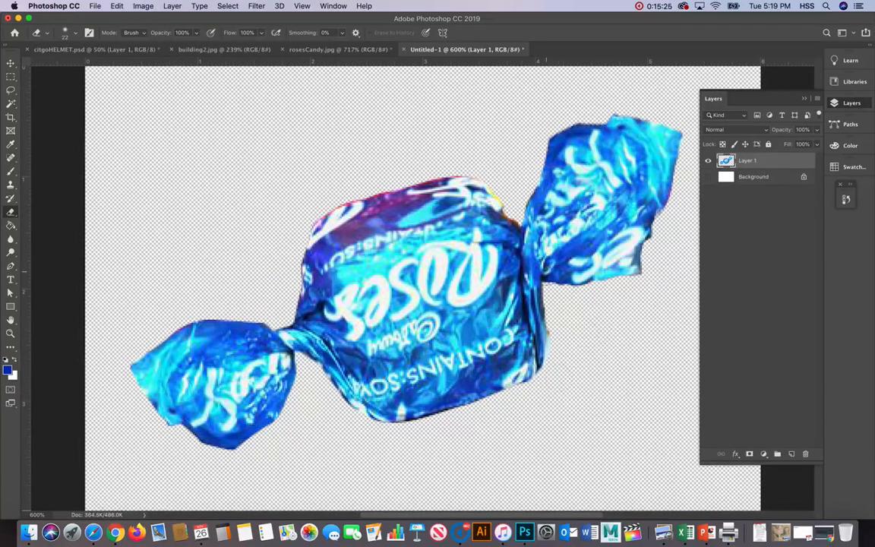
- Select the transparent area around the candy with the Magic Wand at tolerance 32, and invert the selection to the candy
key(z)
mouse_move(490, 182)
mouse_down()
mouse_move(588, 221)
mouse_move(578, 235)
mouse_move(595, 243)
mouse_up()
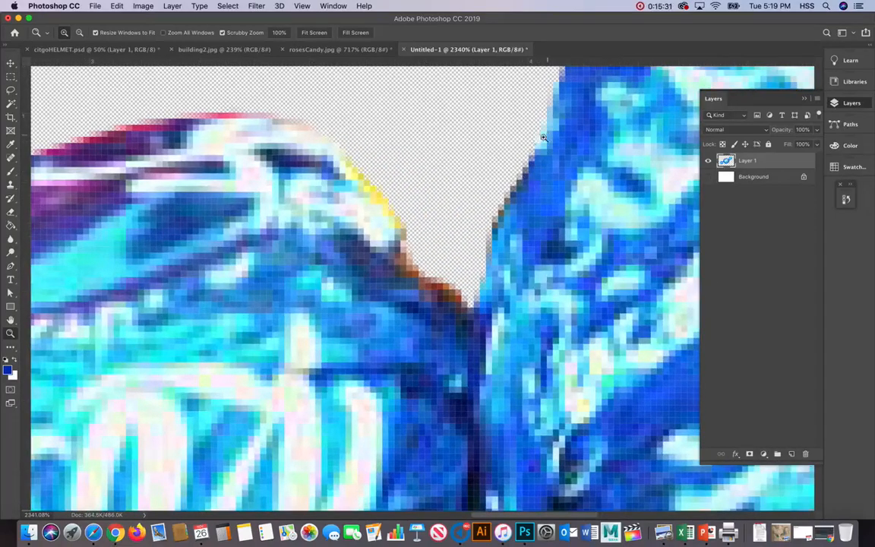
drag(460, 181, 463, 205)
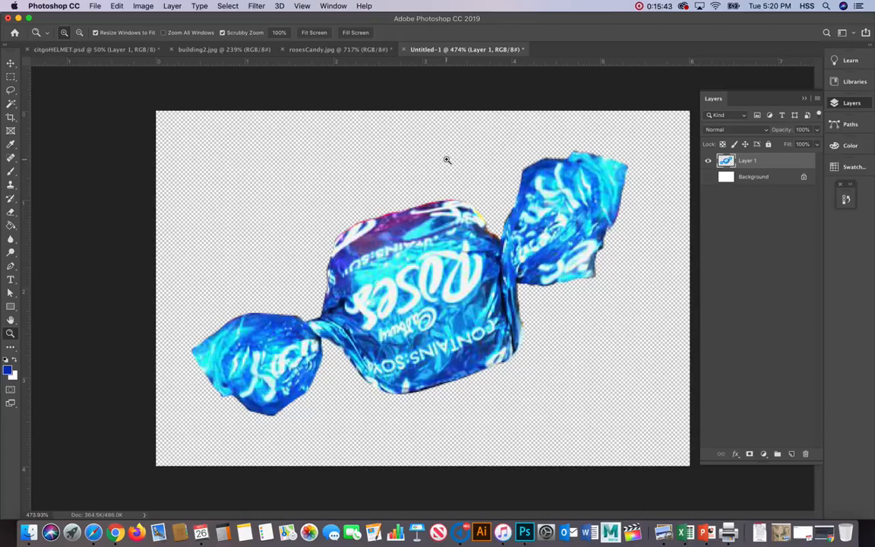
key(w)
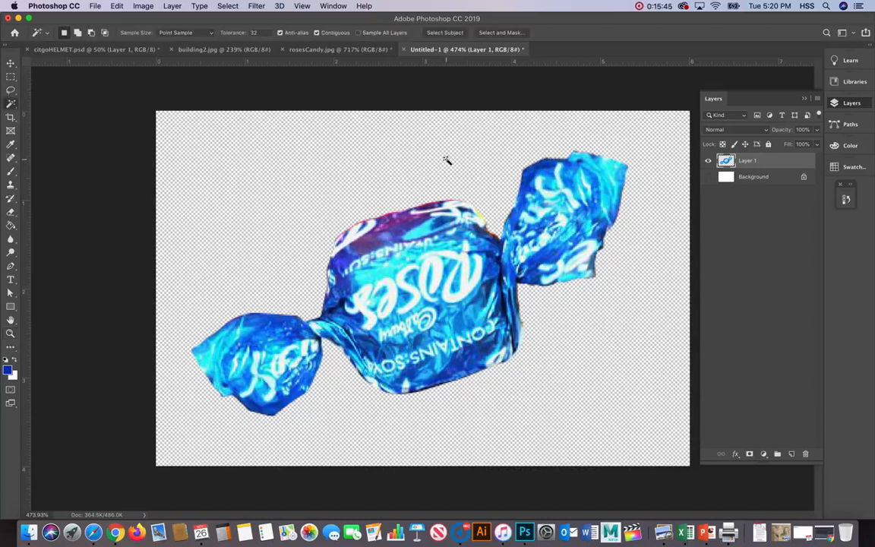
click(12, 106)
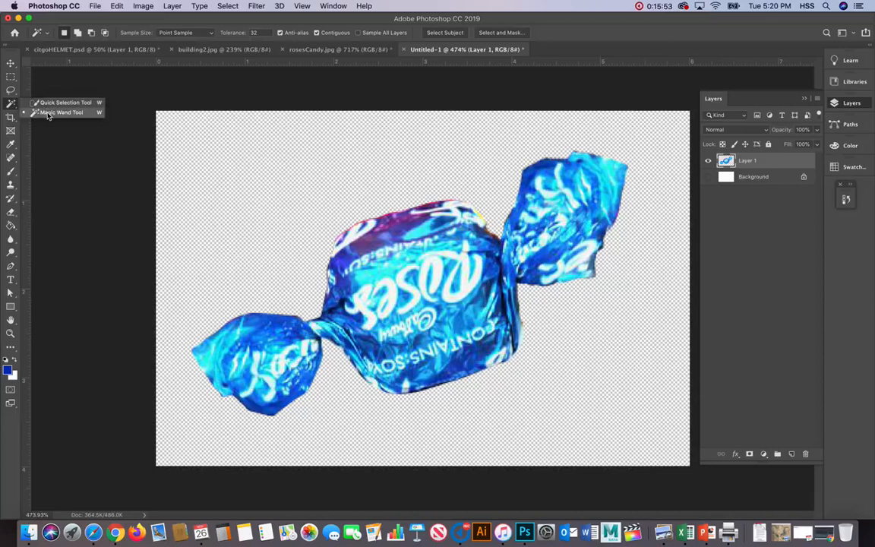
click(48, 113)
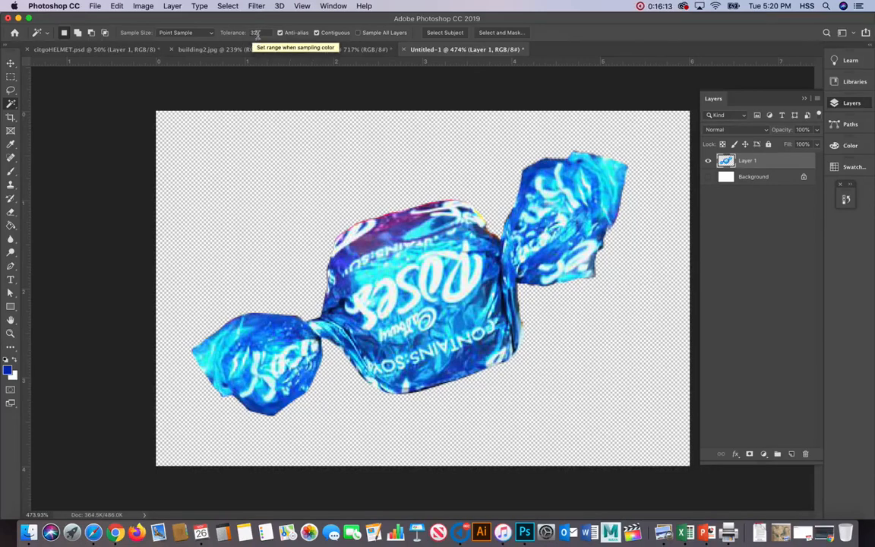
click(401, 155)
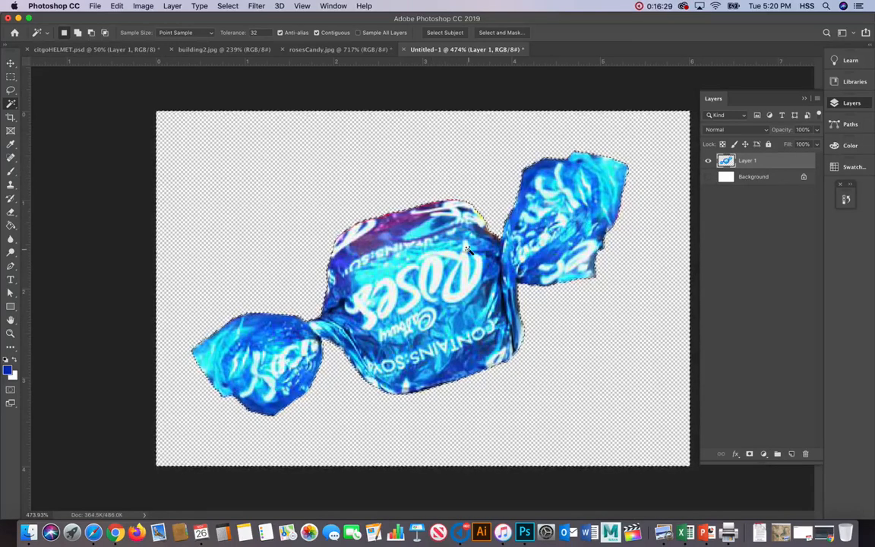
click(228, 8)
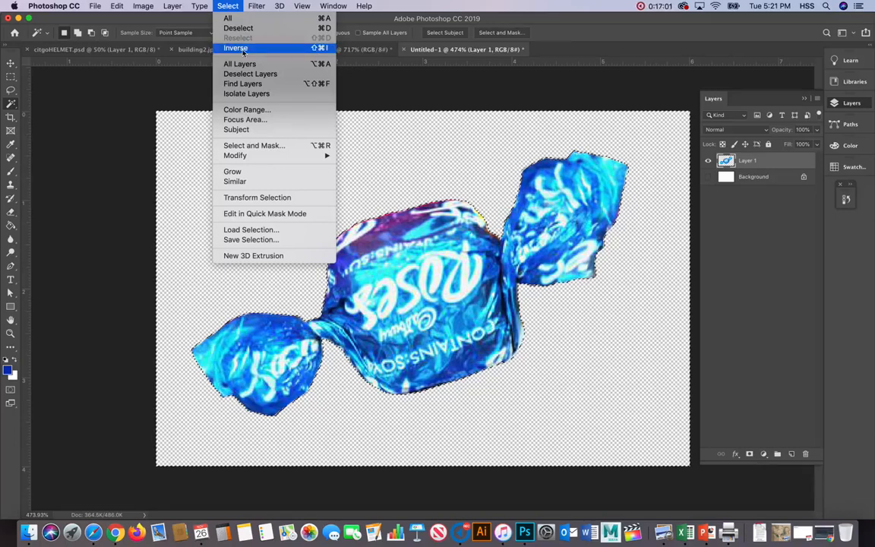
click(341, 83)
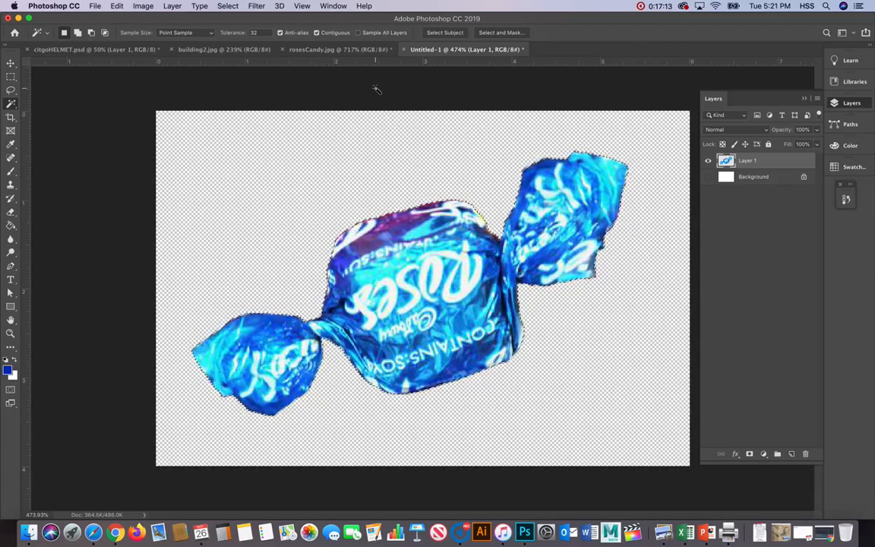
- Smooth the candy selection with a sample radius of 3 pixels and inspect the selection outline along the candy's upper edge
click(228, 6)
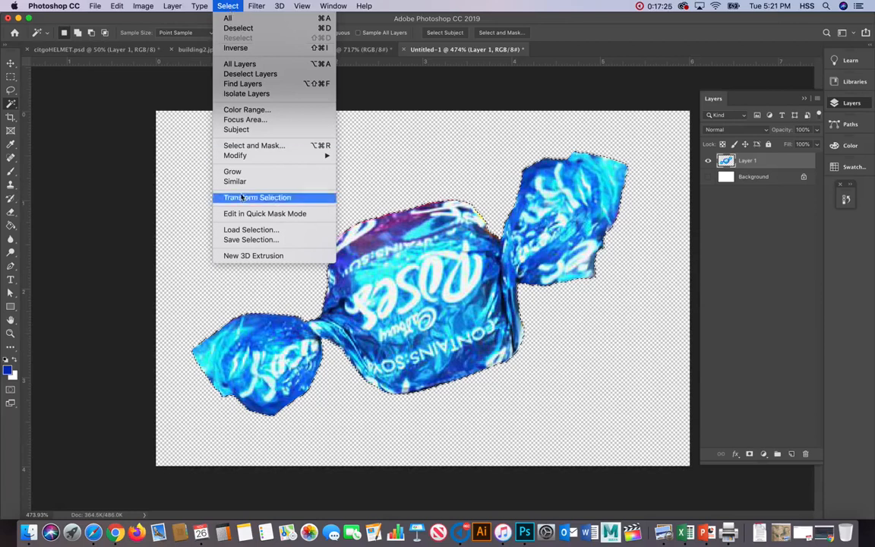
mouse_move(243, 156)
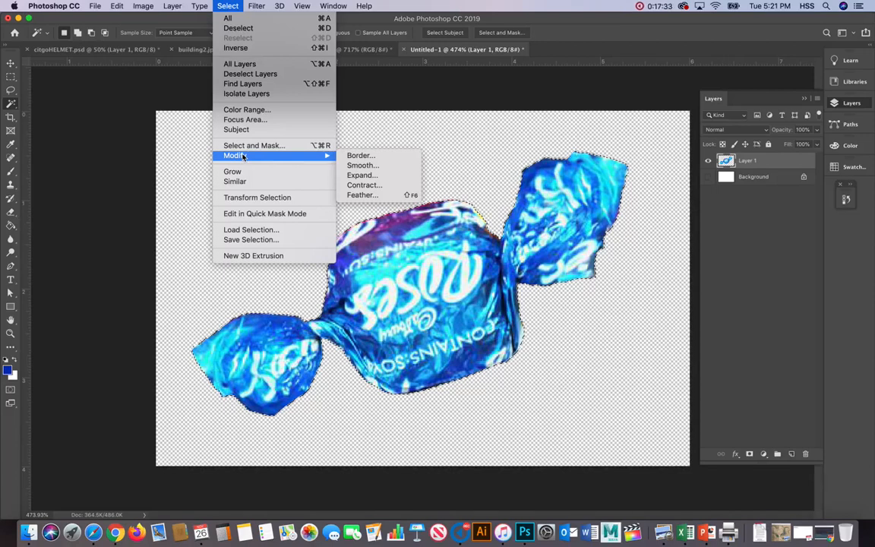
click(366, 167)
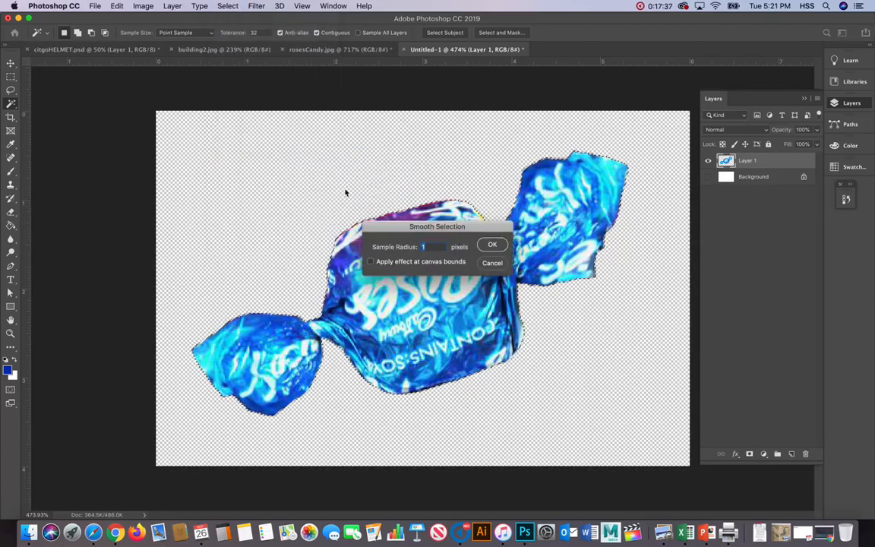
drag(413, 226, 319, 112)
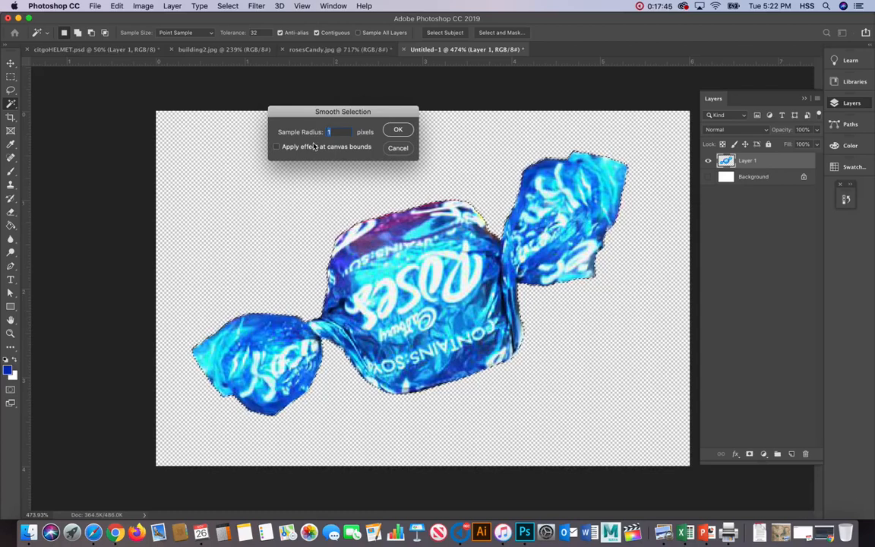
text(3)
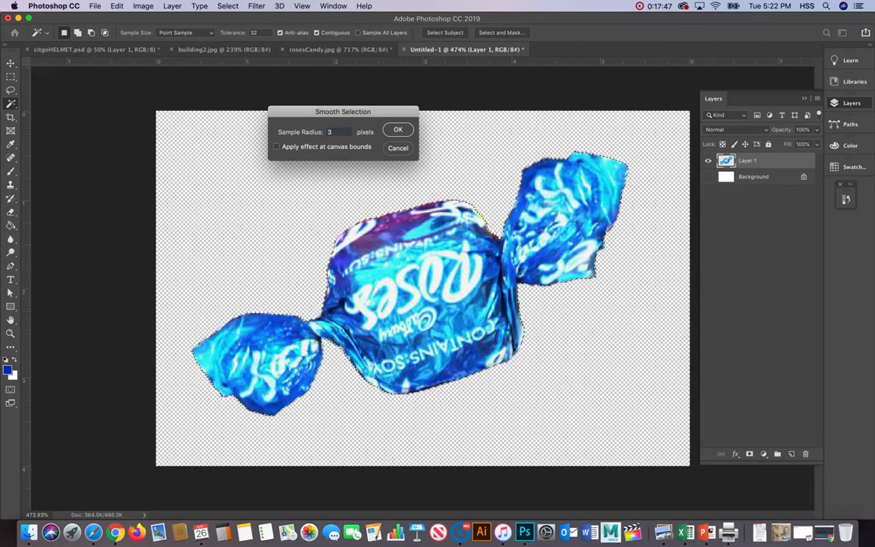
click(399, 130)
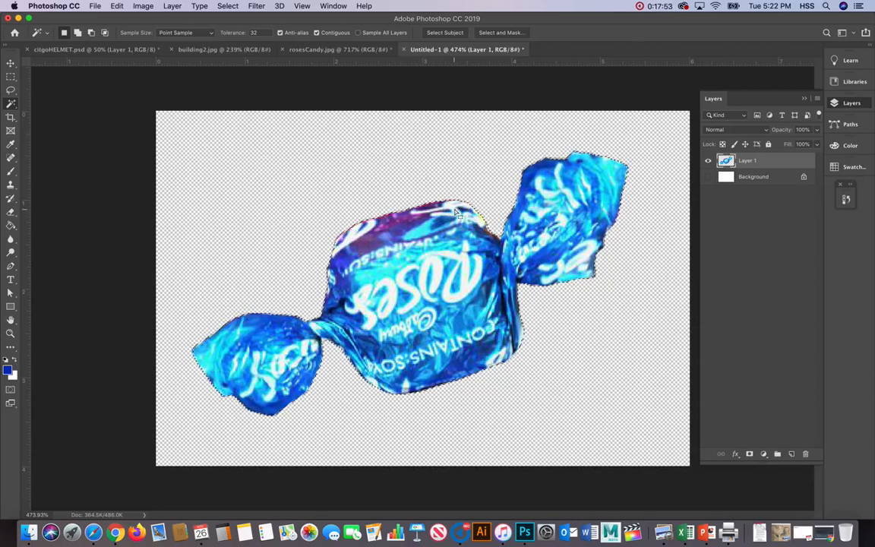
key(z)
drag(459, 209, 541, 253)
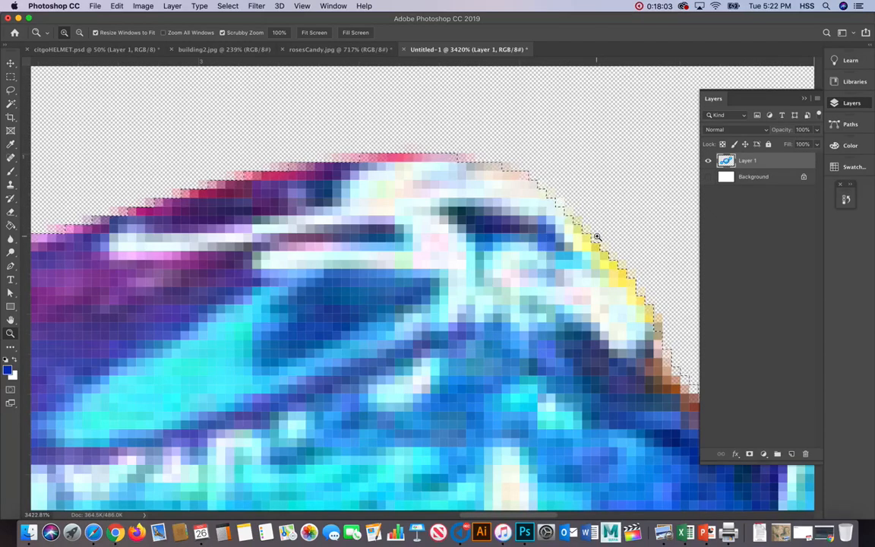
click(228, 6)
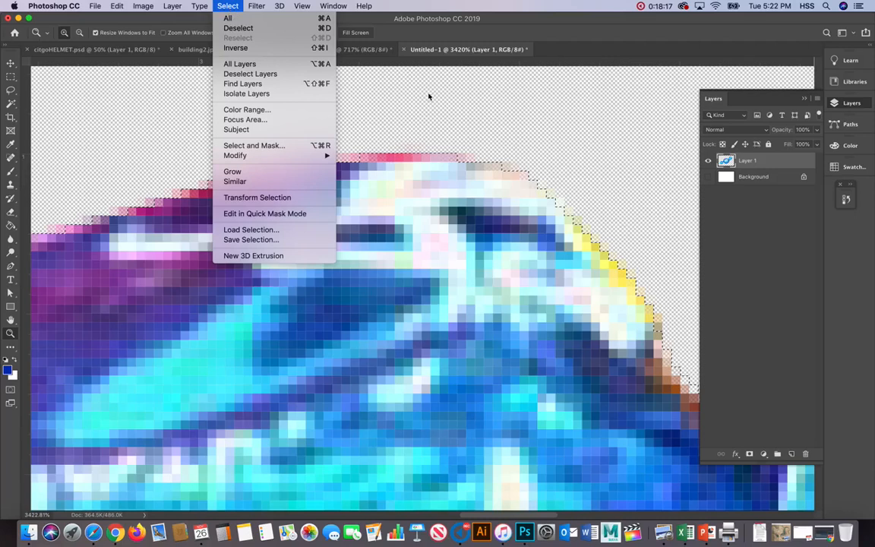
click(765, 162)
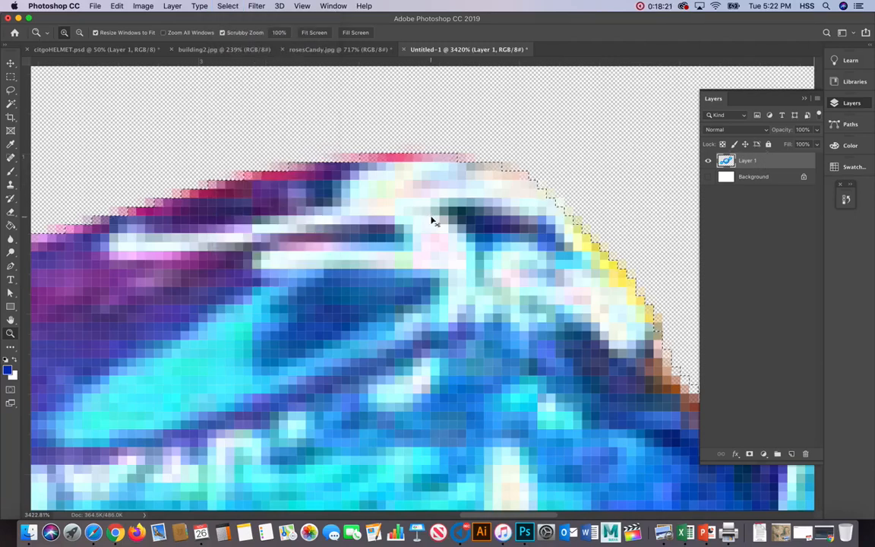
key(super+o)
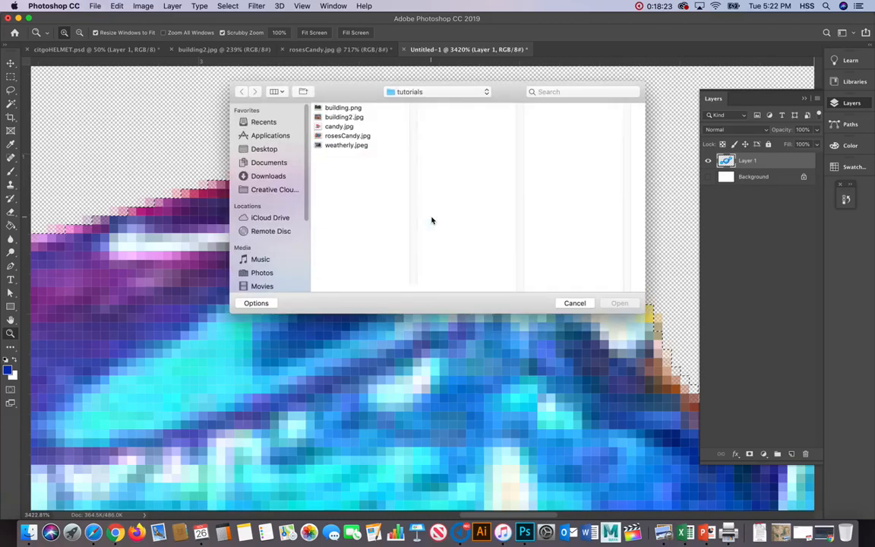
click(575, 304)
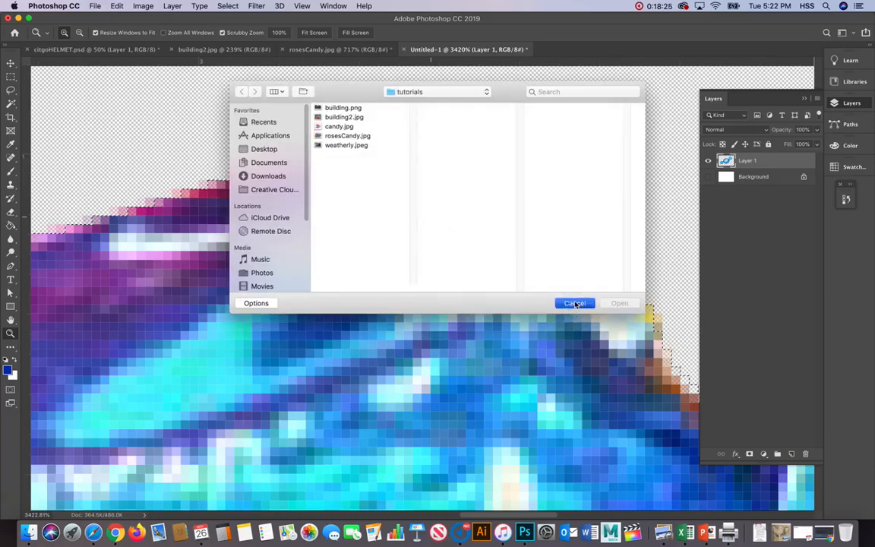
key(super+o)
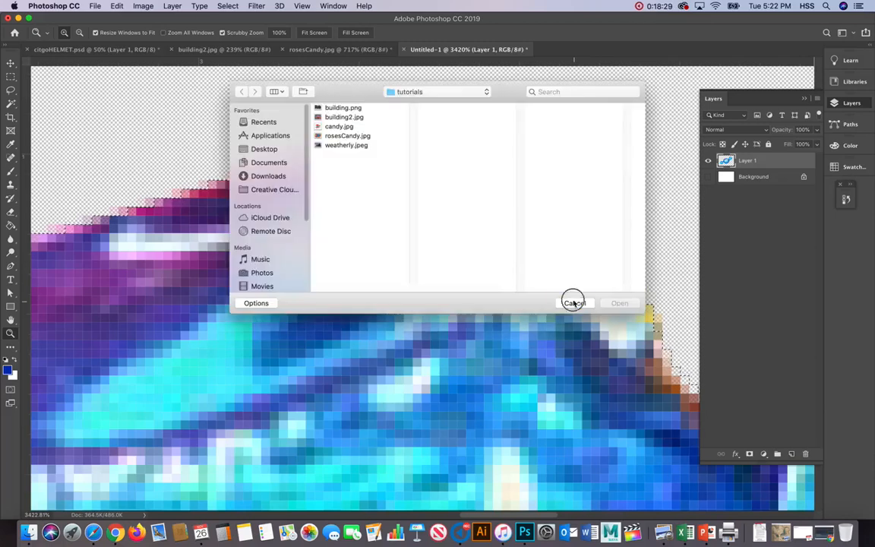
click(575, 303)
- Copy the selected candy and paste it into the building2.jpg document
key(super+0)
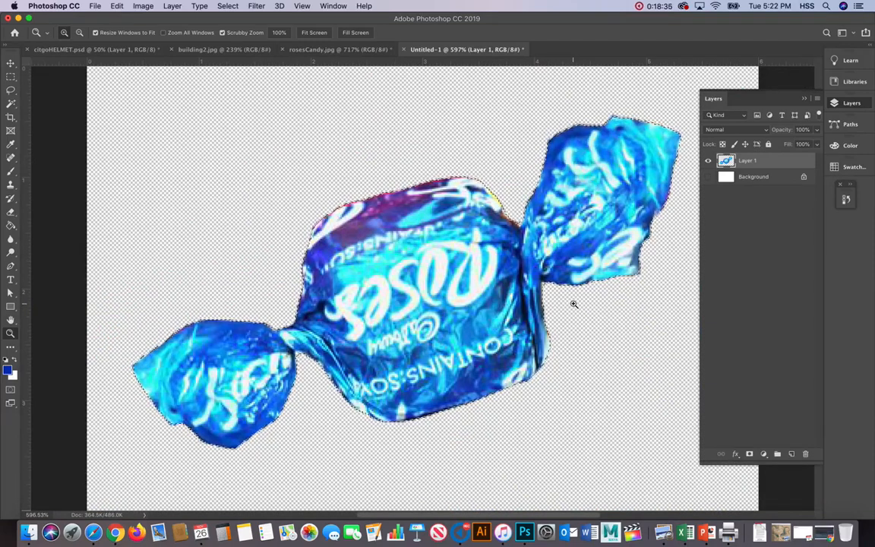
click(211, 50)
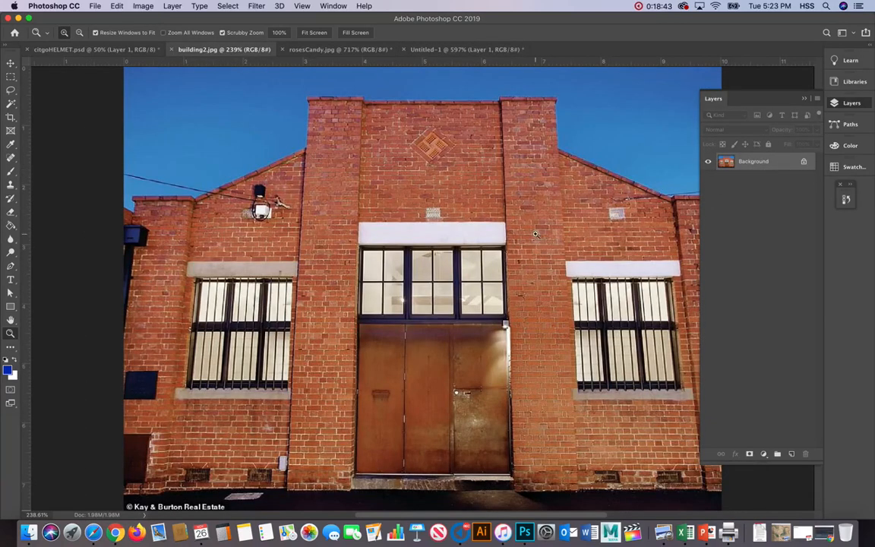
key(super+v)
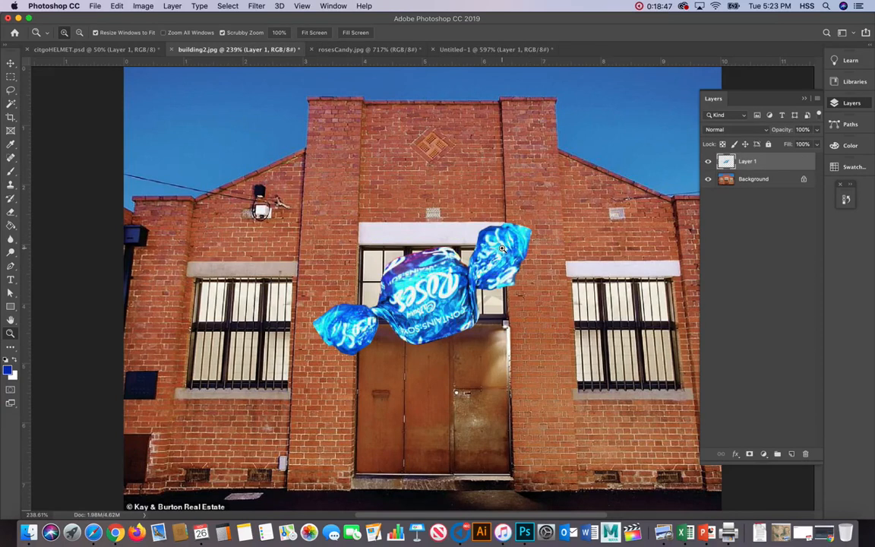
scroll(502, 249, up, 1)
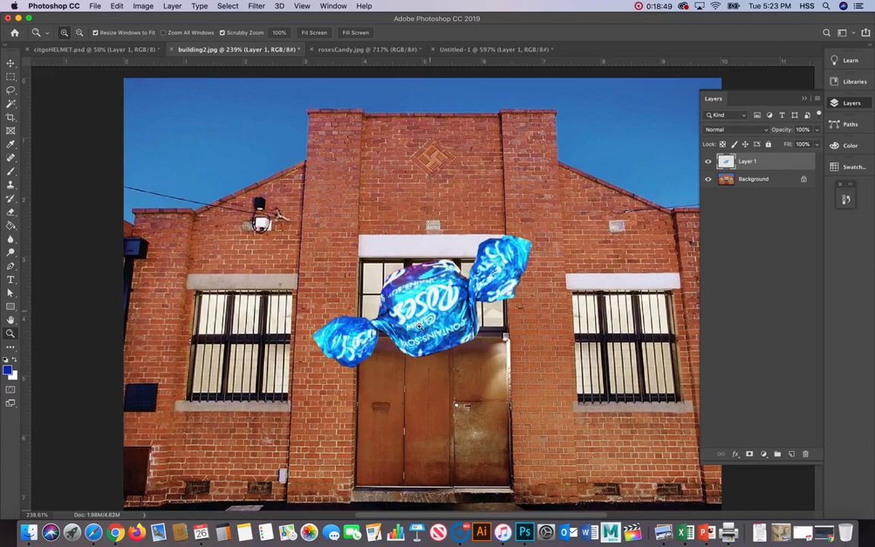
- Free-transform the pasted candy: rotate it to about -178° and move it onto the brick wall above the entrance
key(super+t)
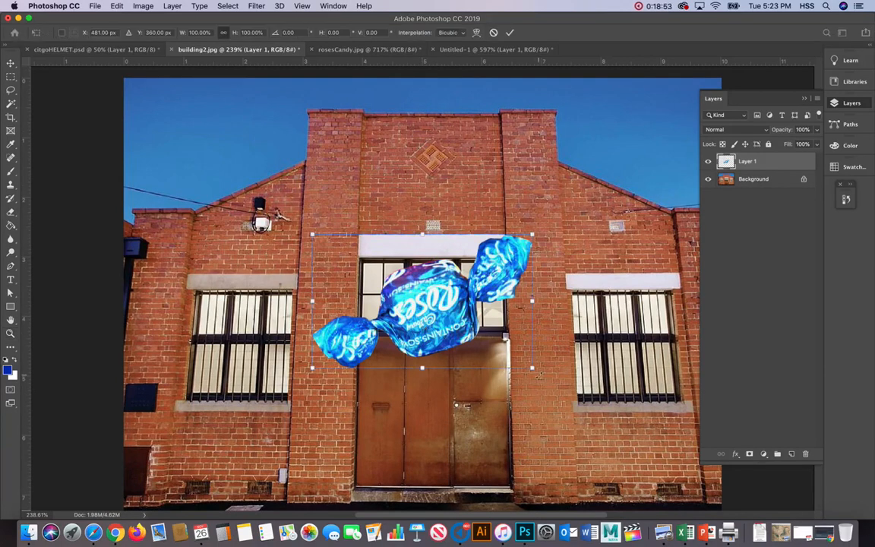
drag(534, 377, 258, 163)
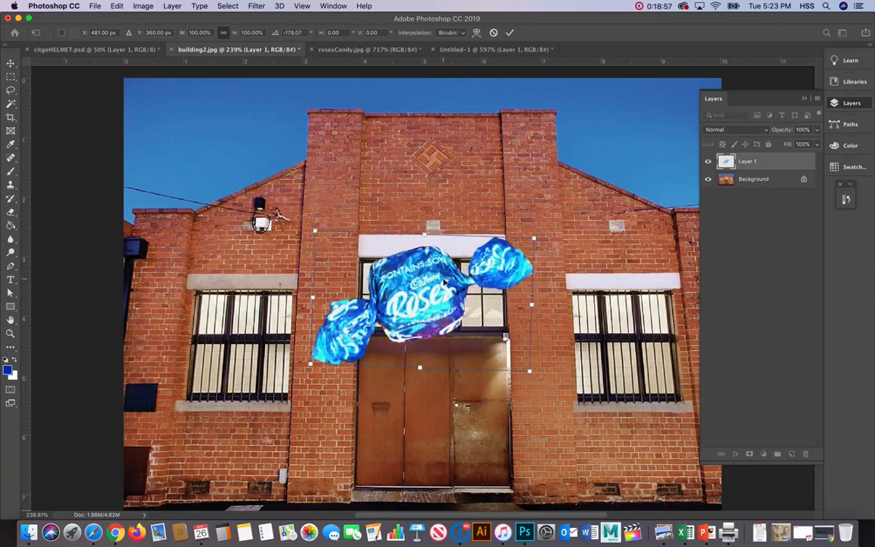
drag(433, 285, 436, 174)
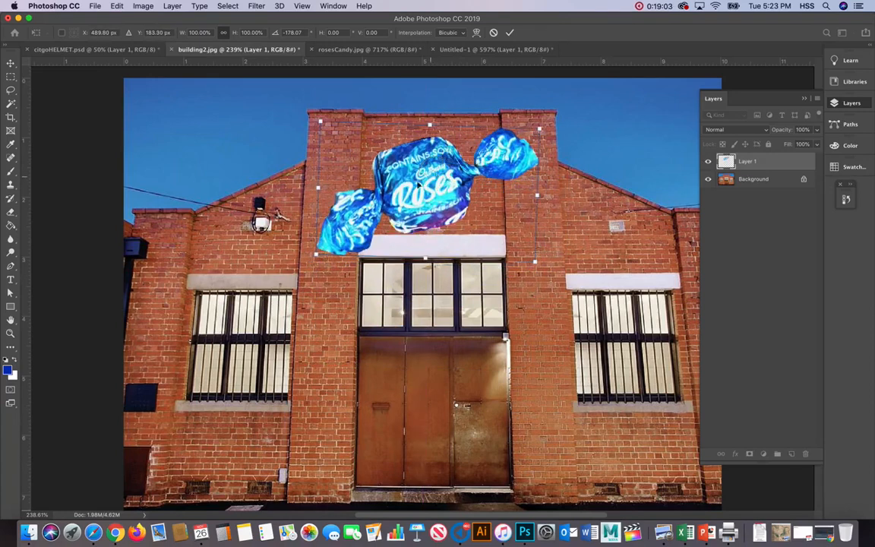
mouse_move(422, 206)
mouse_down()
mouse_move(444, 207)
mouse_move(417, 196)
mouse_up()
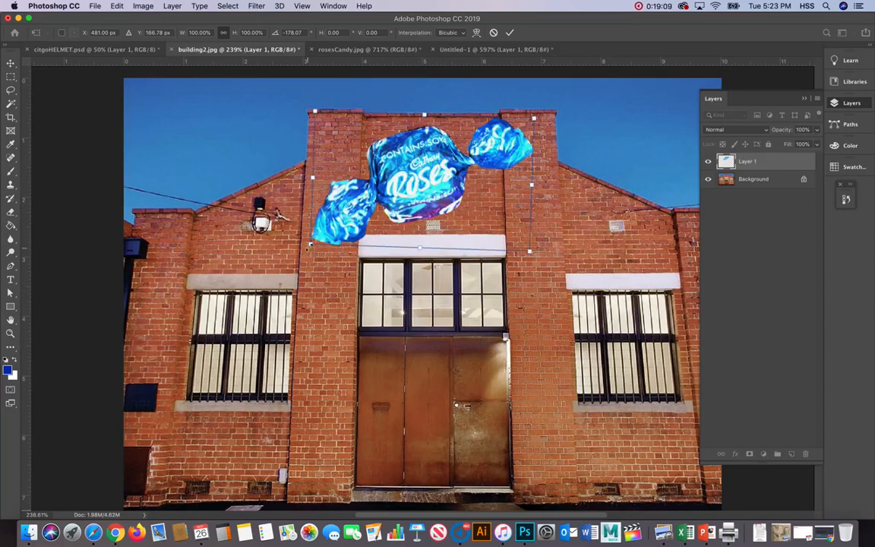
- Scale the candy to about 71% × 70%, reposition it near X 548 px, Y 148 px, and adjust its rotation to -179.9°
drag(310, 245, 375, 207)
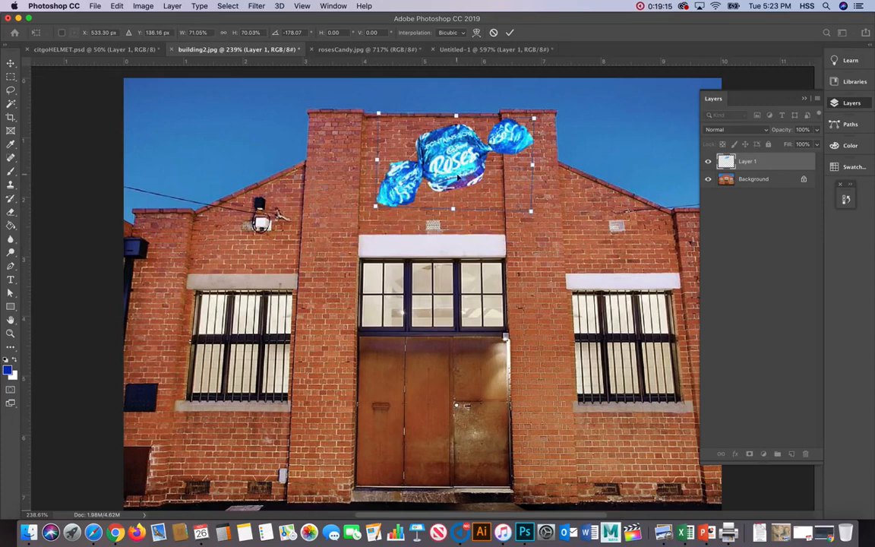
drag(462, 170, 471, 179)
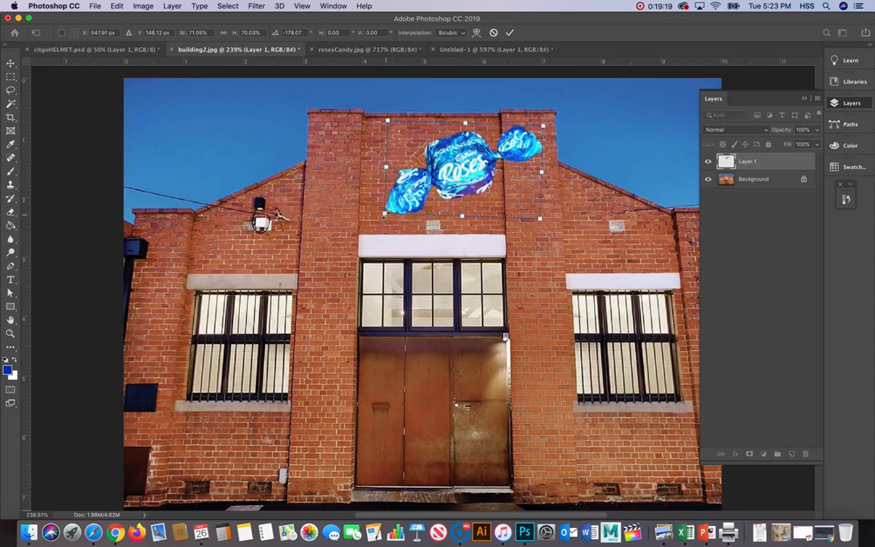
mouse_move(380, 219)
mouse_down()
mouse_move(342, 211)
mouse_move(380, 225)
mouse_up()
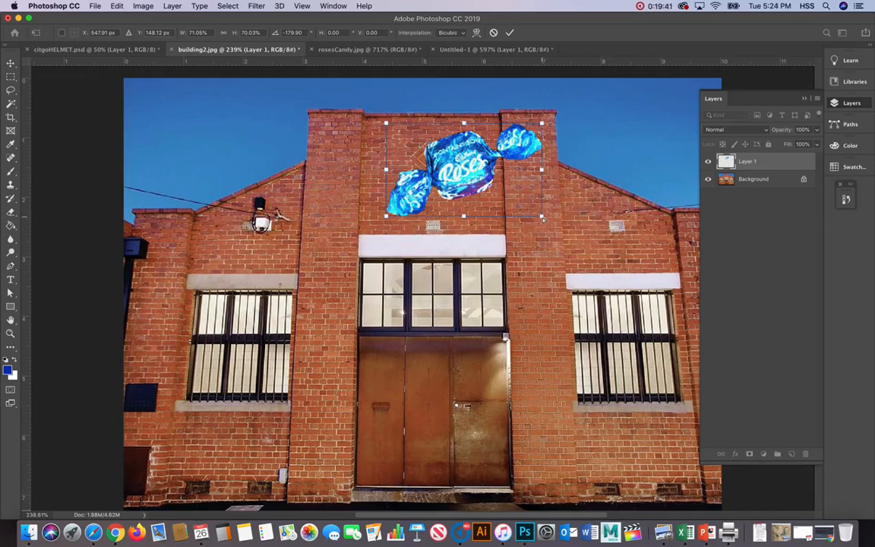
- Distort the candy by pulling its two lower bounding-box corners slightly outward, and apply the transformation
drag(542, 218, 550, 224)
drag(386, 216, 380, 216)
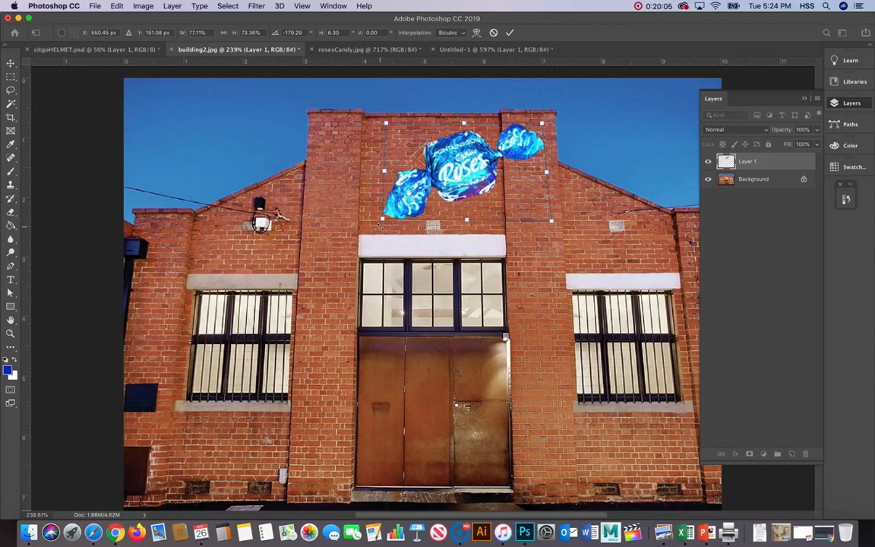
key(Return)
- Lower the candy layer's opacity to 78%, keep its blend mode at Normal, and hide the layer
key(z)
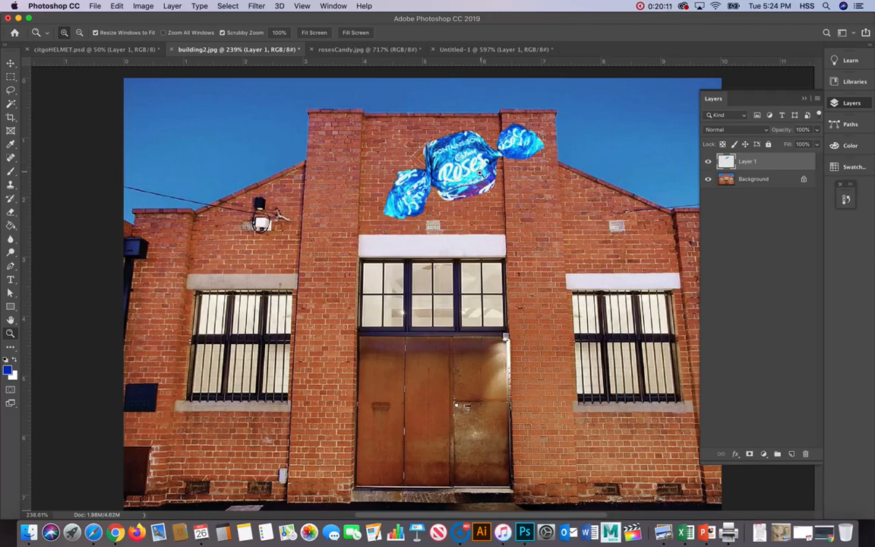
drag(480, 171, 517, 226)
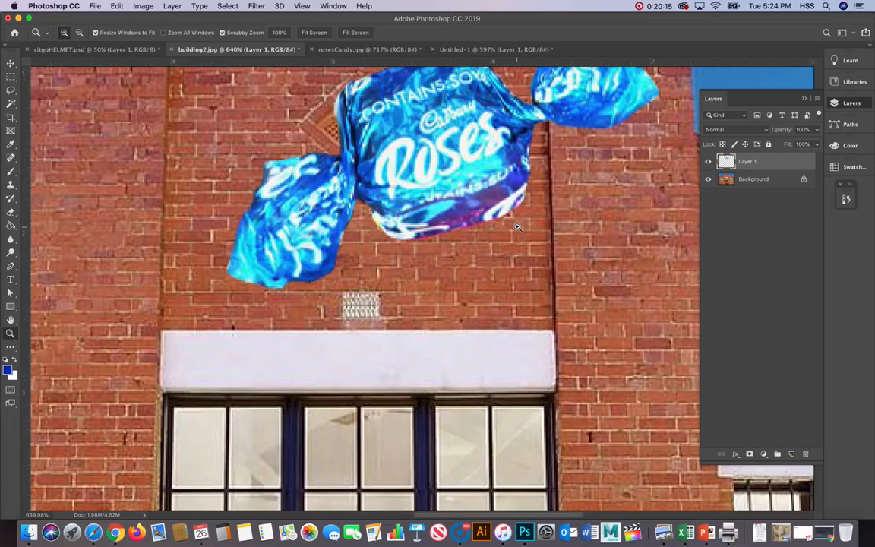
key(h)
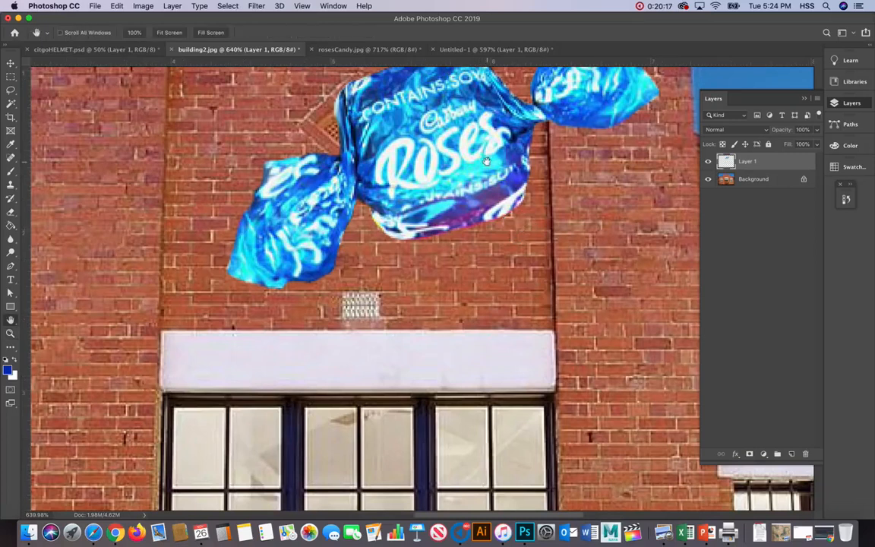
drag(424, 129, 412, 267)
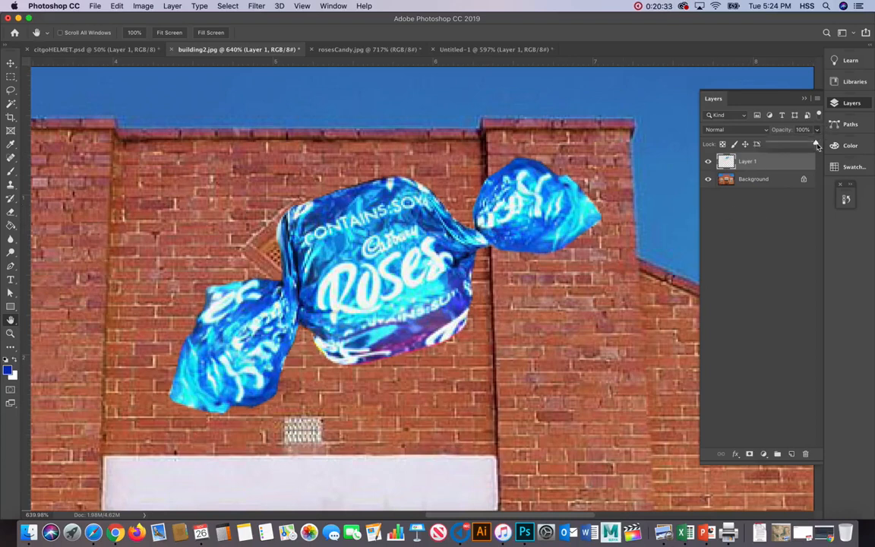
drag(818, 130, 806, 146)
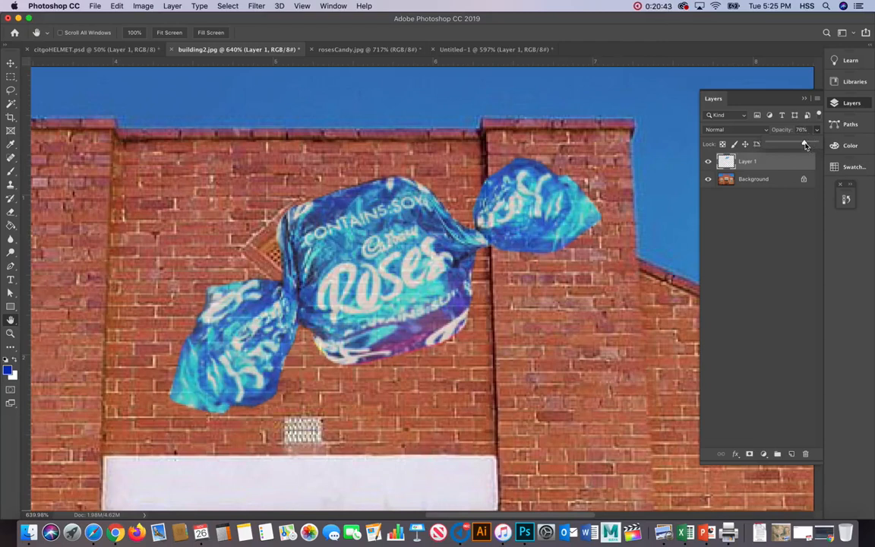
drag(806, 145, 816, 146)
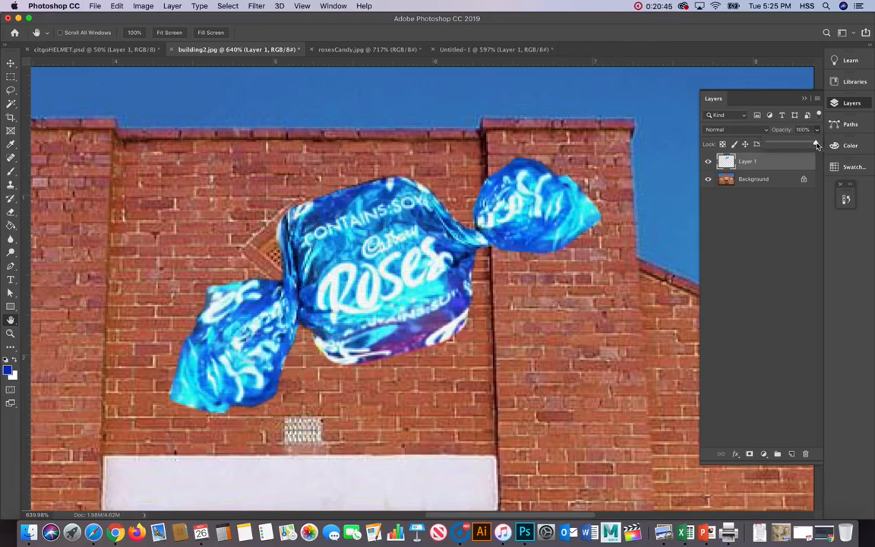
click(765, 134)
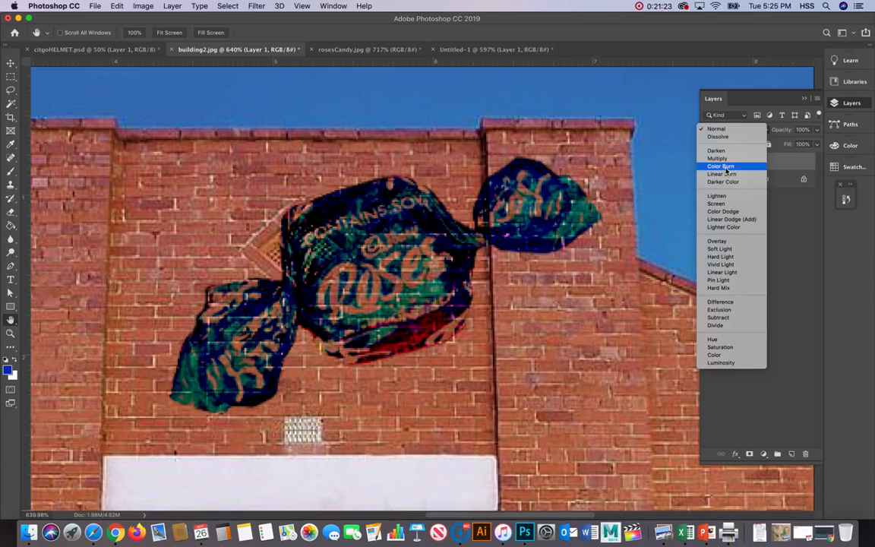
click(734, 131)
click(818, 131)
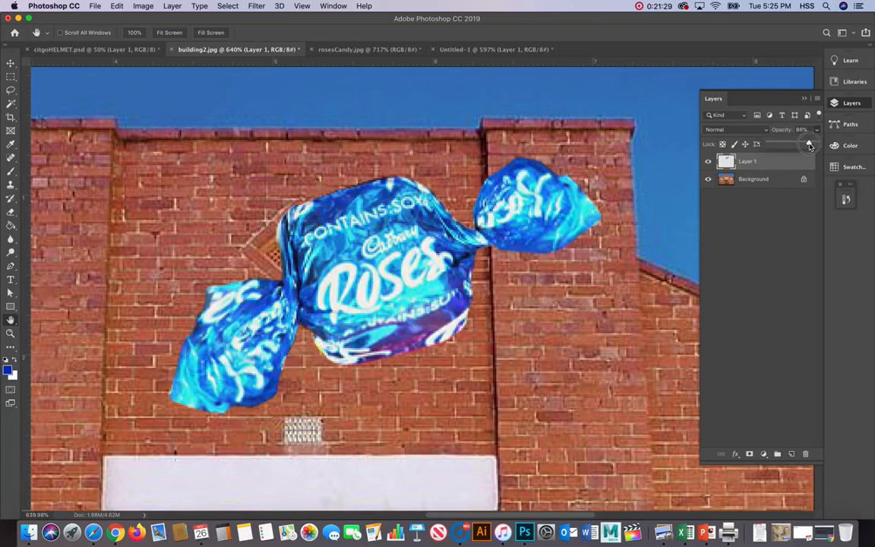
drag(816, 145, 807, 144)
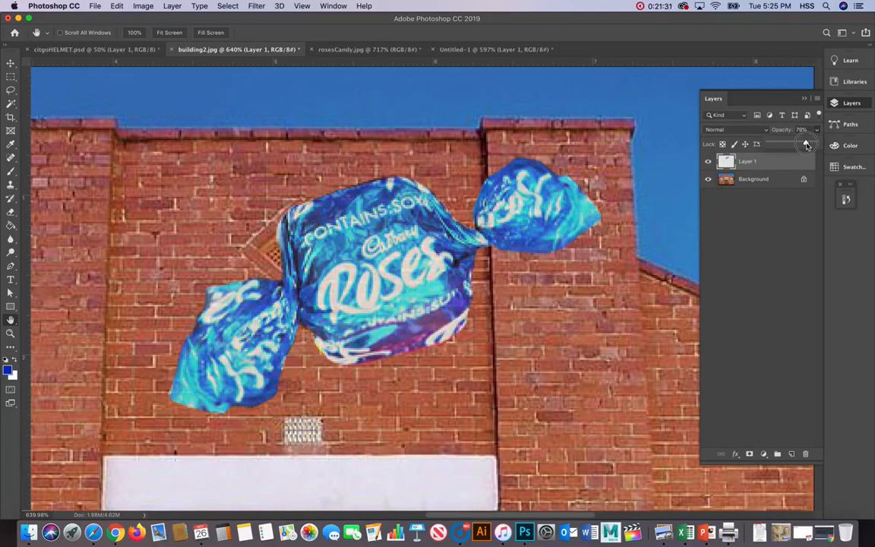
drag(807, 145, 804, 145)
click(708, 163)
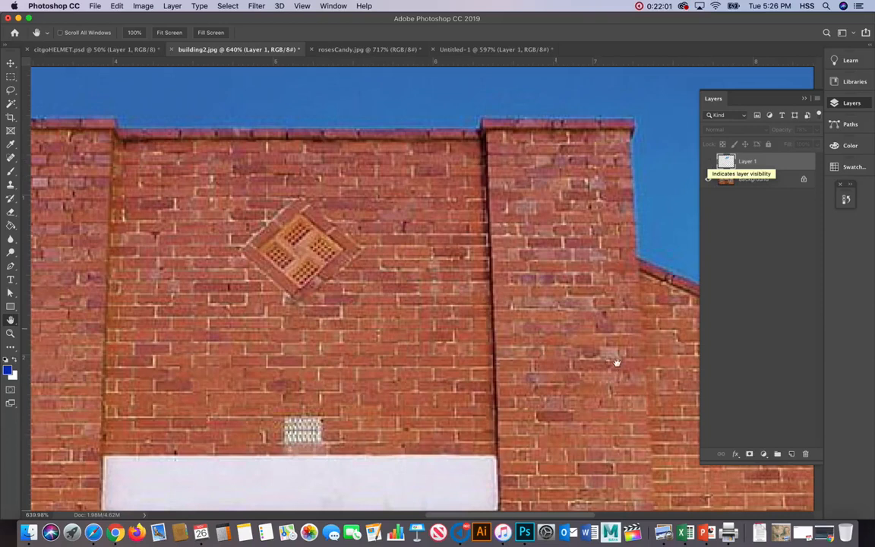
- Try to select bricks on the protruding pillar with the Magic Wand at tolerance 32, and deselect them
key(w)
click(499, 186)
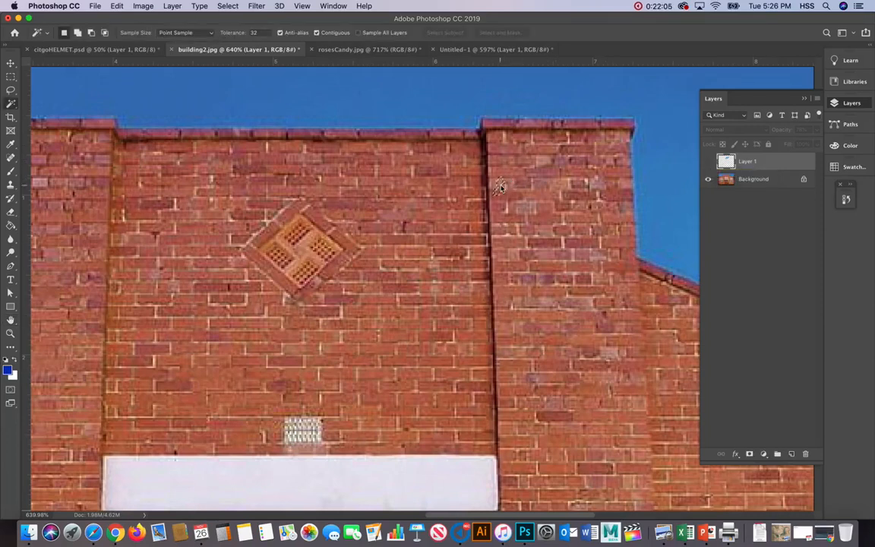
key(shift)
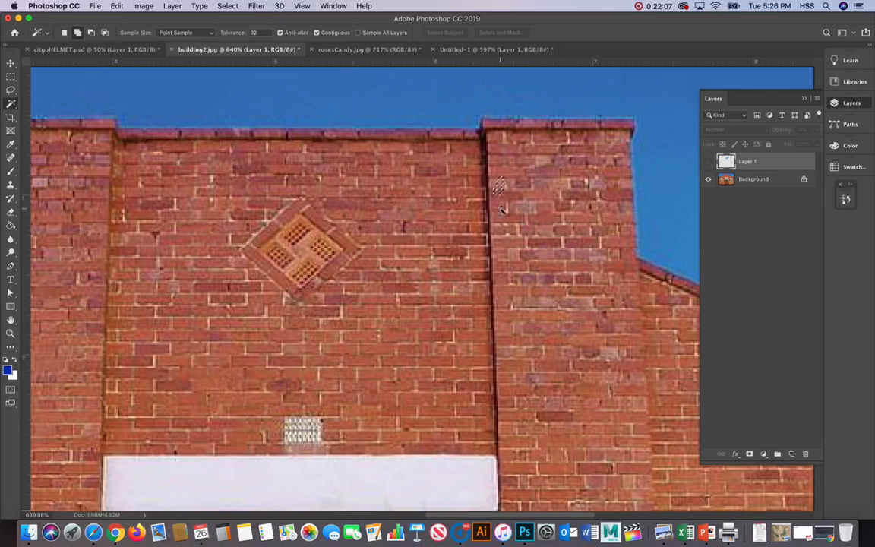
shift+click(502, 214)
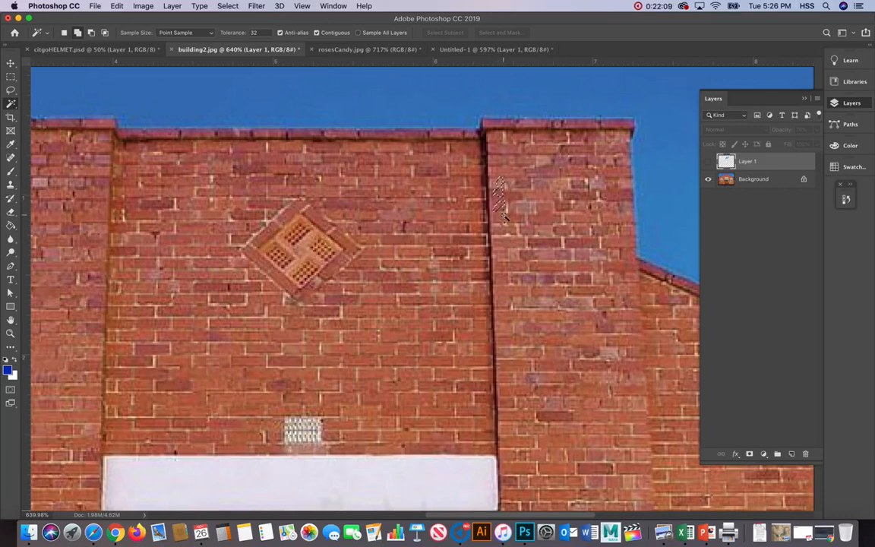
key(super+d)
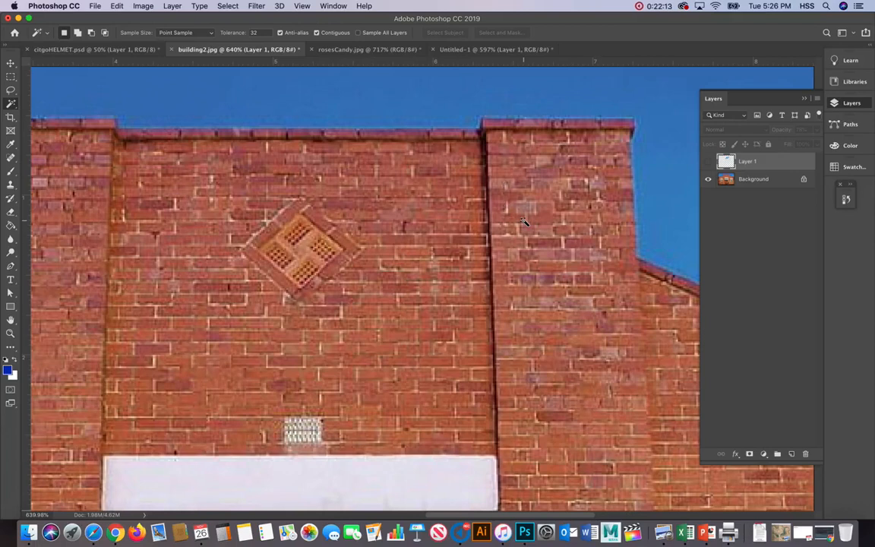
- Trace the brick pillar beside the entrance wall with a four-point Pen path and load the path as a selection
key(p)
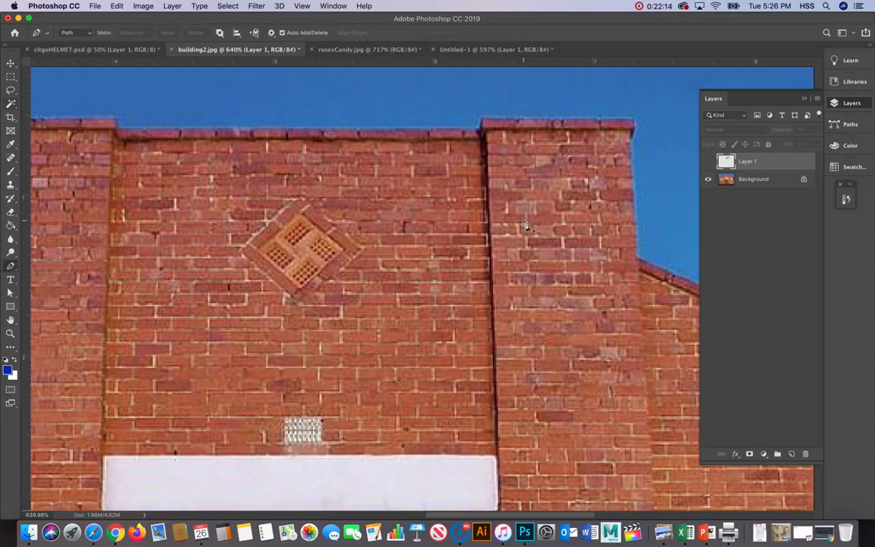
click(486, 135)
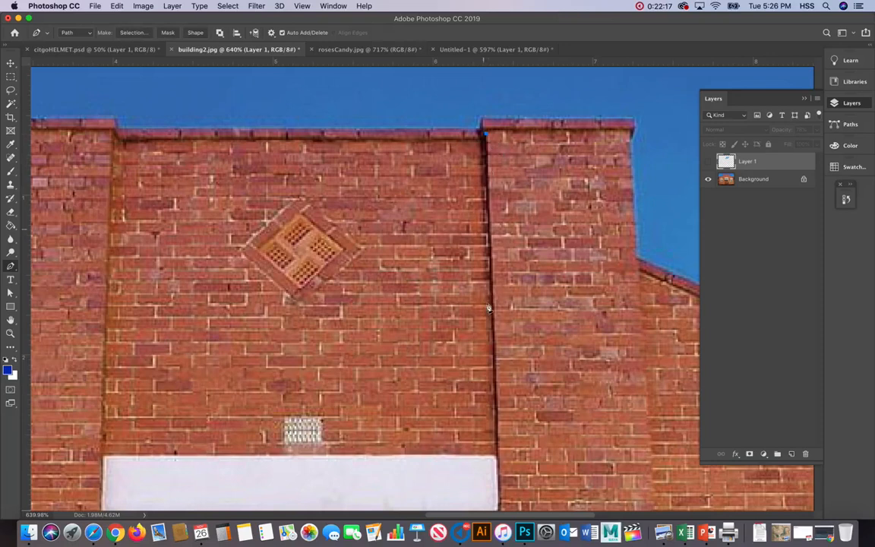
click(499, 460)
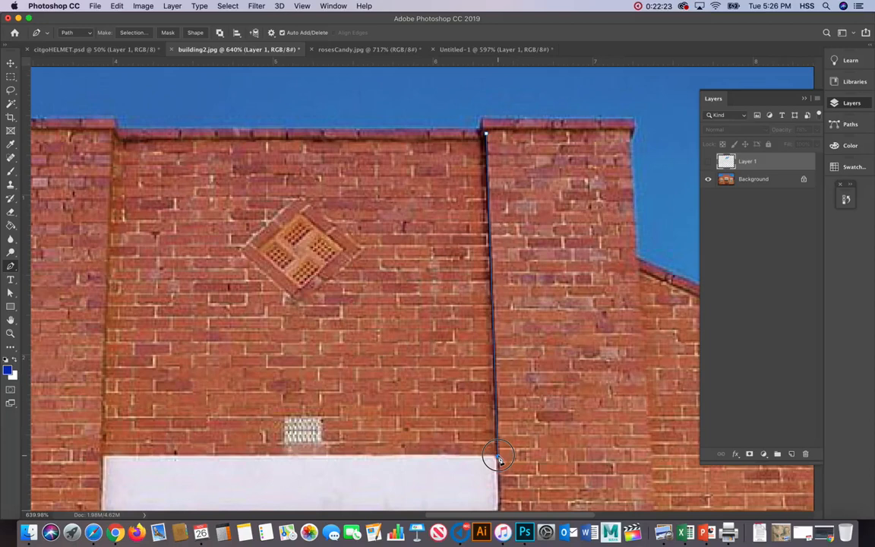
click(649, 444)
click(631, 141)
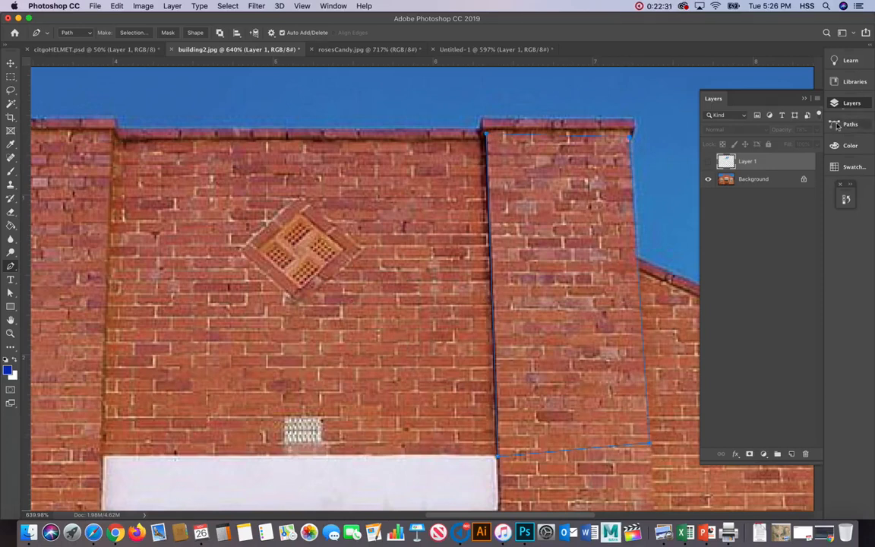
drag(839, 124, 704, 108)
click(703, 107)
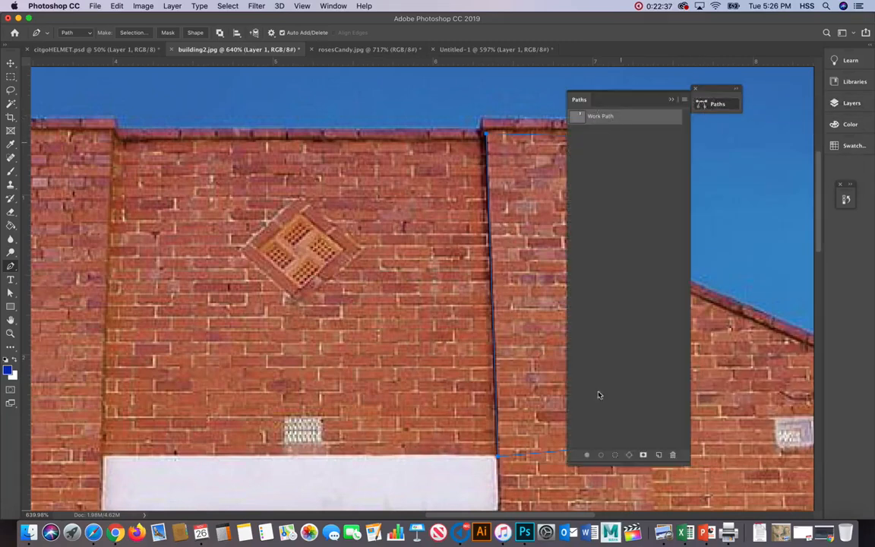
click(615, 455)
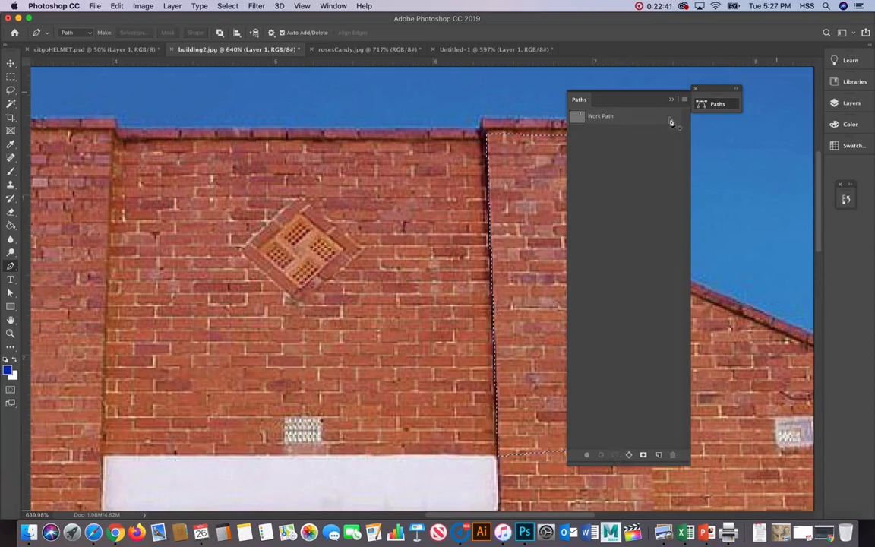
- Group the Layers panel with the floating Paths panel and make the candy layer visible again
drag(833, 106, 739, 89)
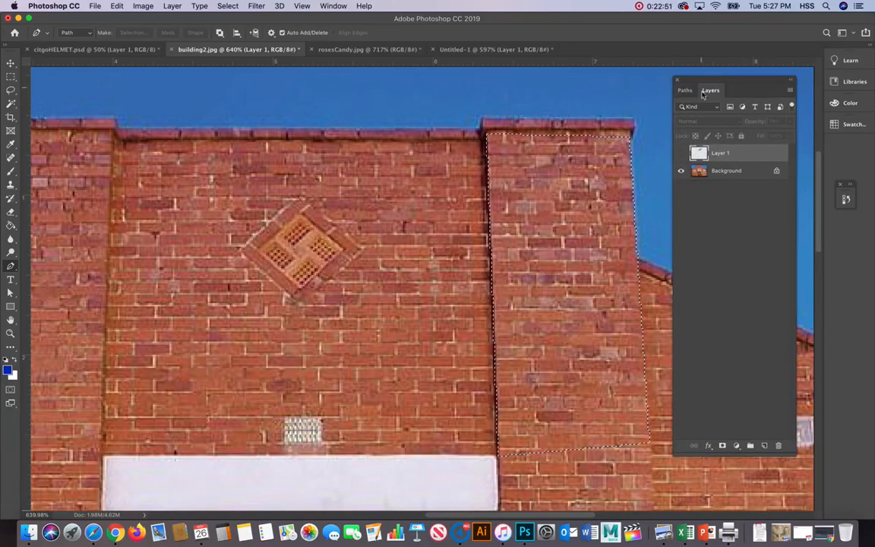
drag(710, 91, 723, 115)
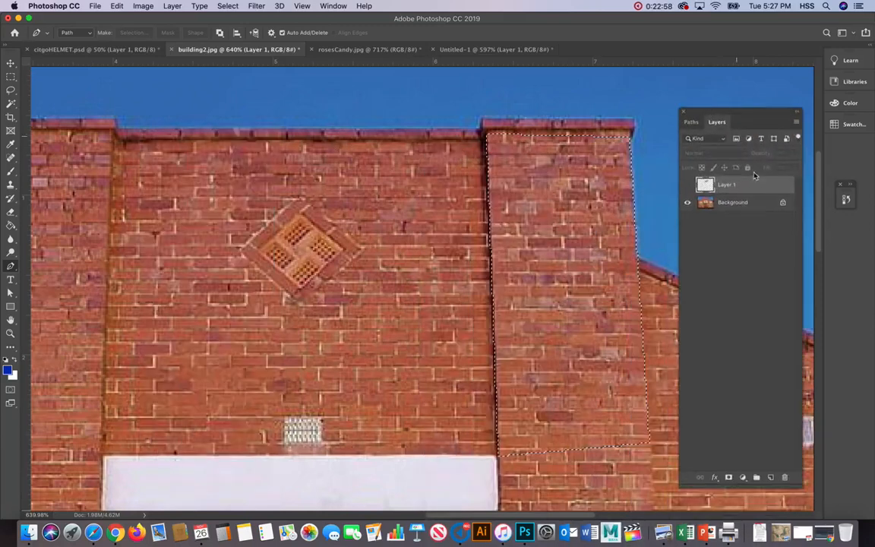
click(686, 185)
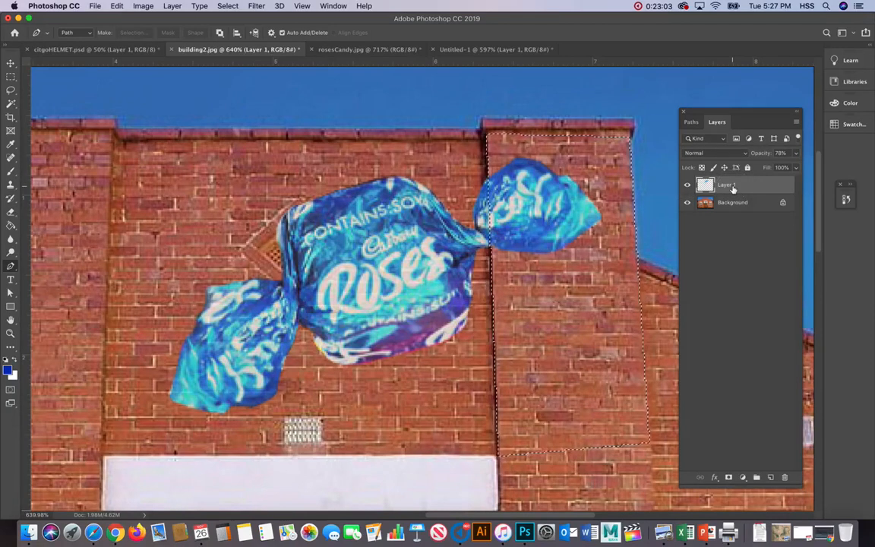
- Move the part of the candy's wrapper end inside the pillar selection slightly upward, and deselect
key(v)
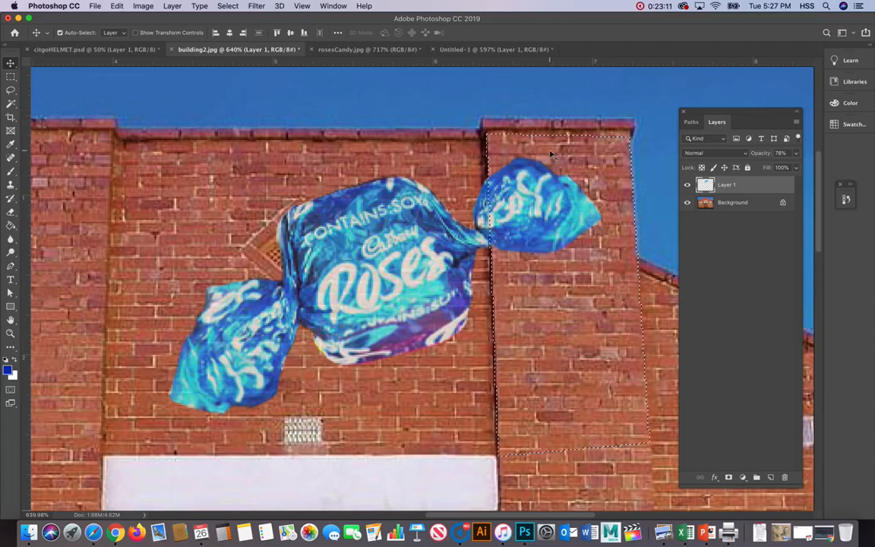
click(521, 207)
drag(521, 206, 523, 201)
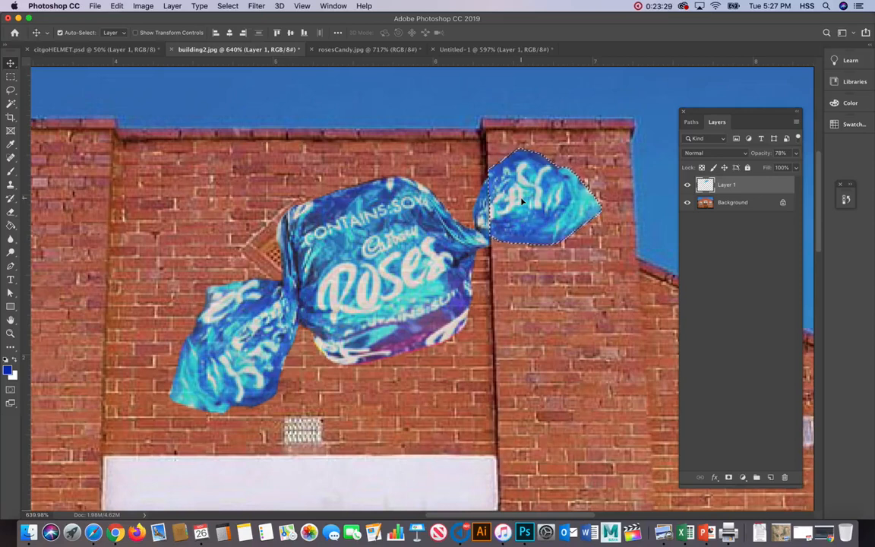
key(super+d)
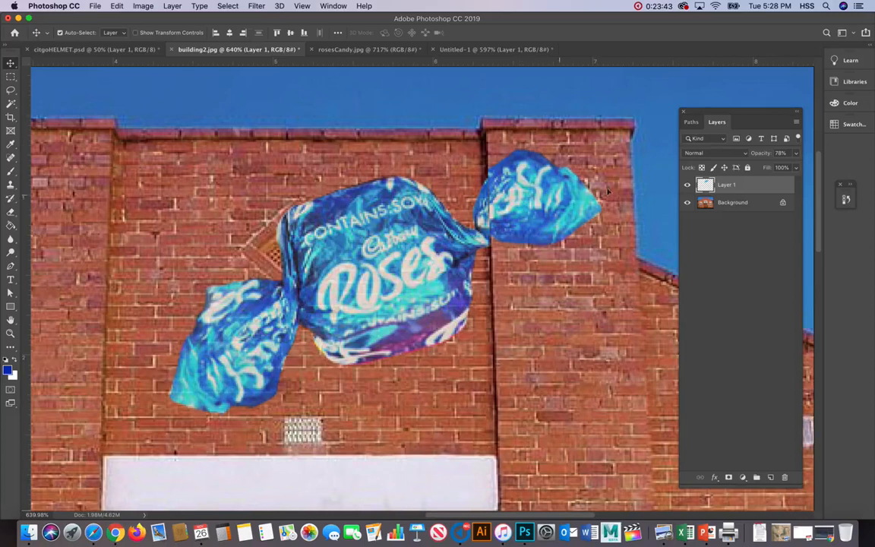
- Load the pillar's Work Path as a selection again
click(689, 121)
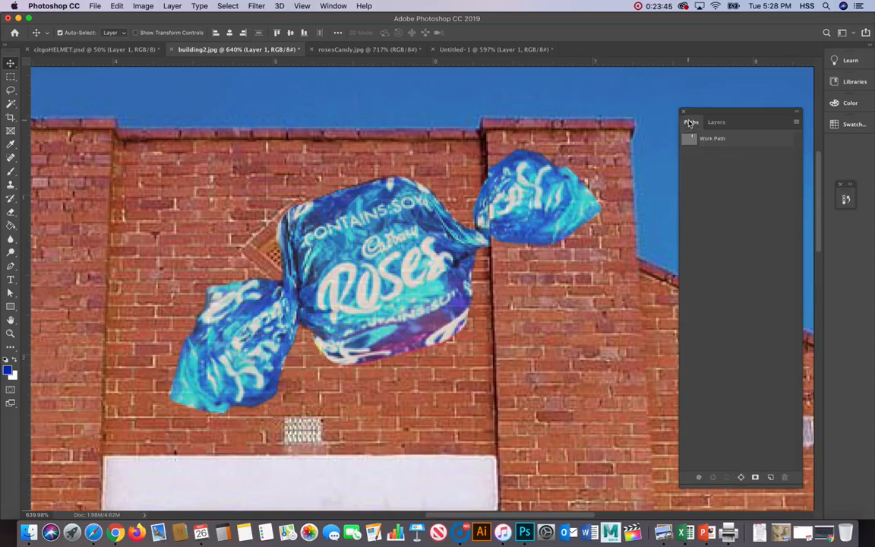
click(712, 140)
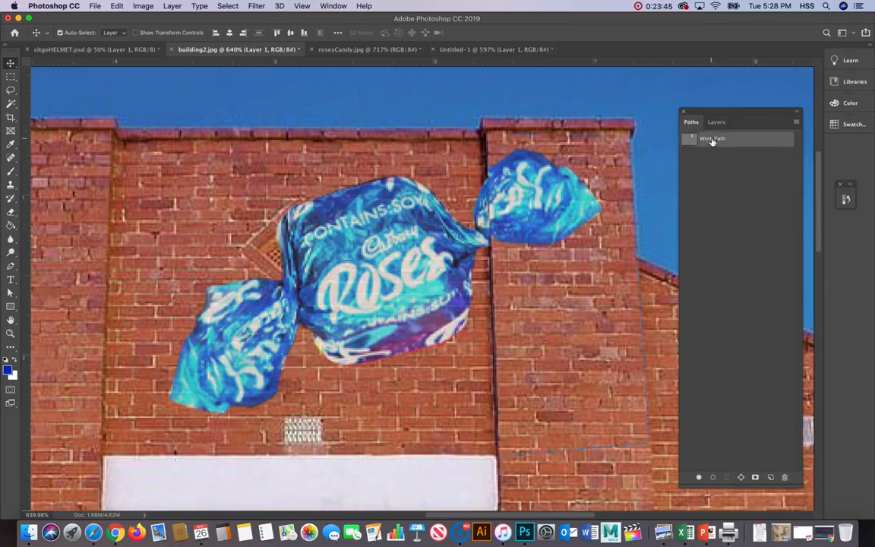
click(726, 477)
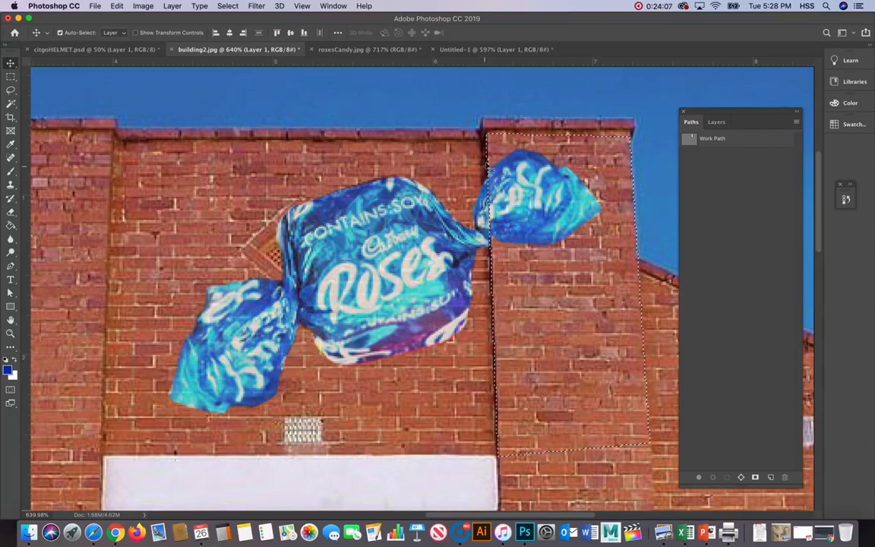
- Sample the dark shadow colour at the pillar's edge as the foreground colour and set a Soft Round brush to 12 px
key(i)
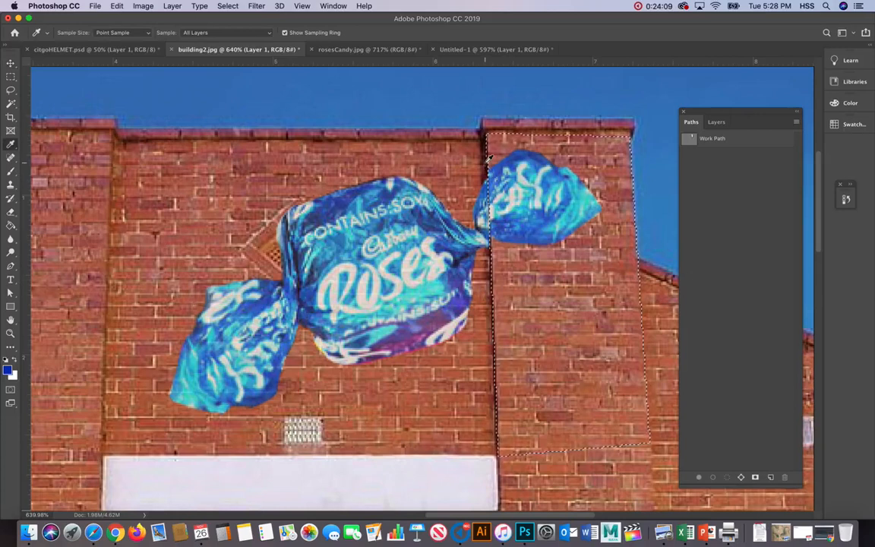
click(489, 157)
key(b)
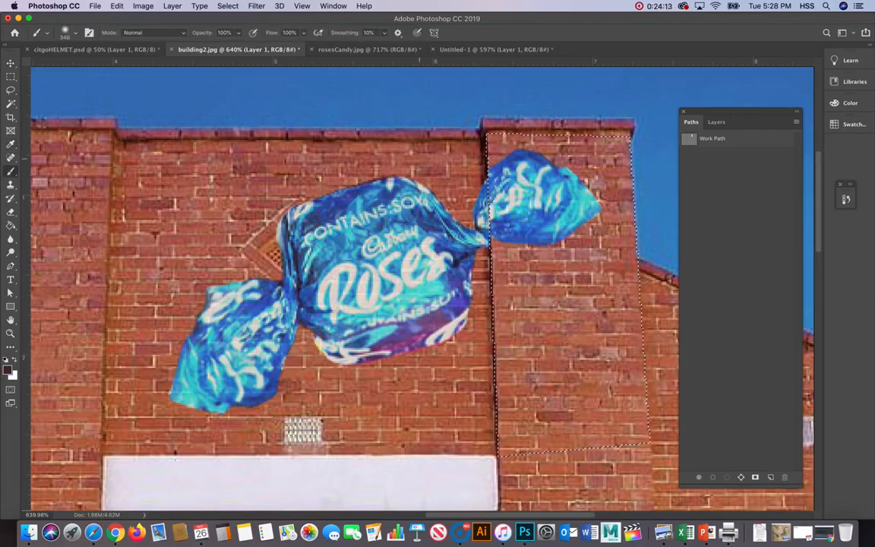
click(77, 33)
click(73, 148)
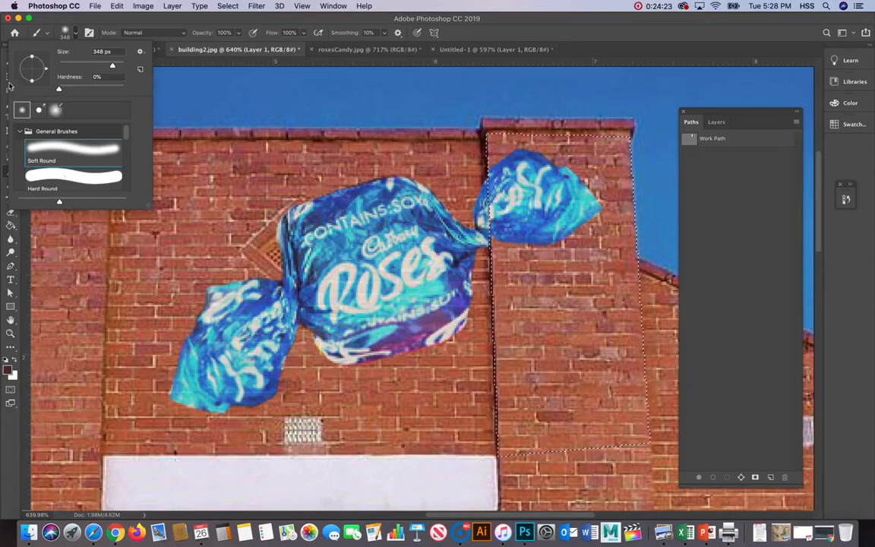
click(109, 66)
drag(108, 67, 67, 66)
drag(67, 67, 63, 67)
- Add a new layer above the candy and paint the sampled shadow colour along the pillar's edge across the wrapper
click(716, 121)
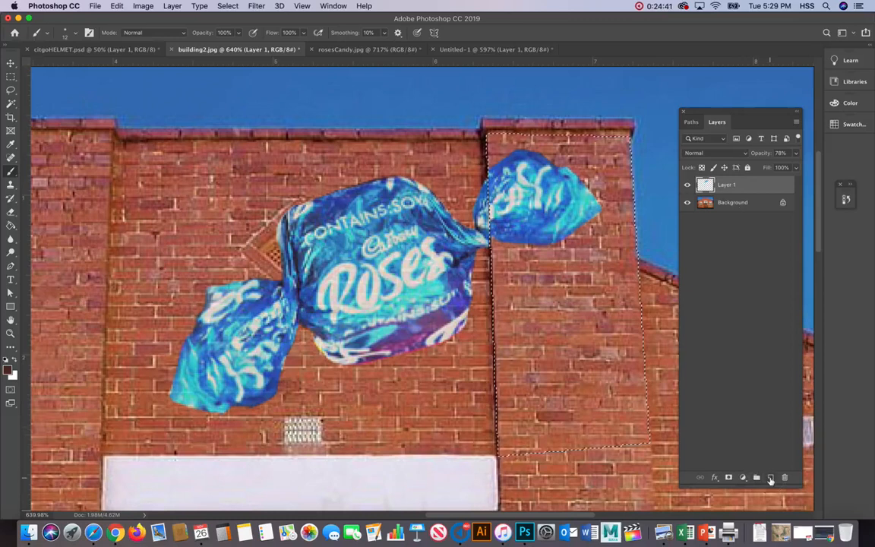
click(770, 479)
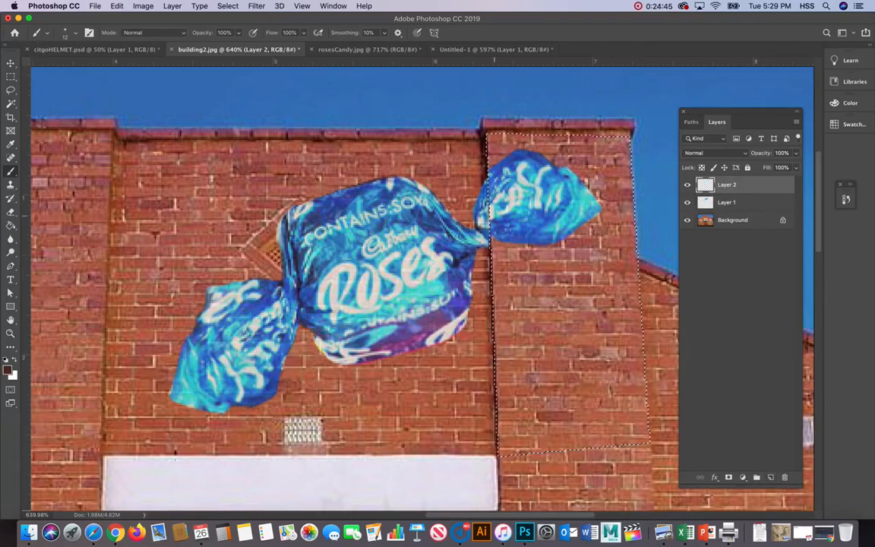
click(488, 267)
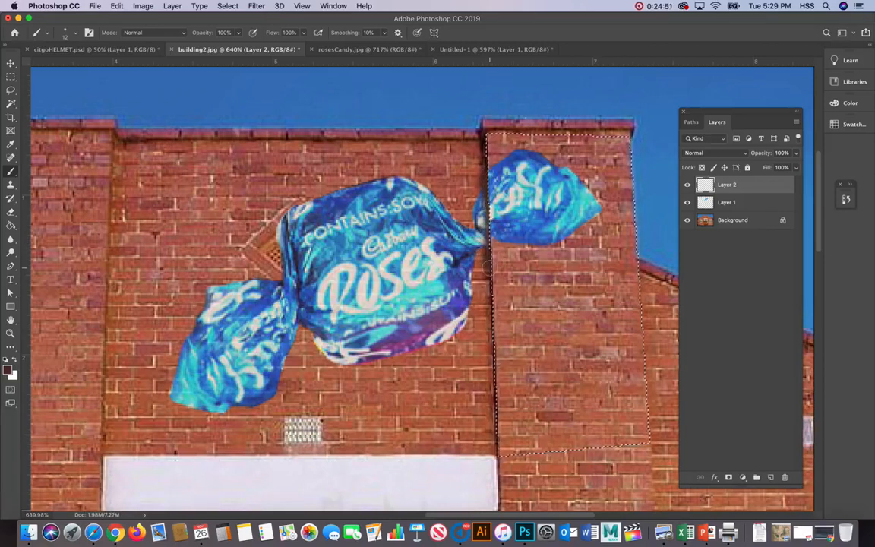
- Undo the last shadow stroke and repaint it along the pillar's edge with a dark blue sampled from the wrapper
key(super+z)
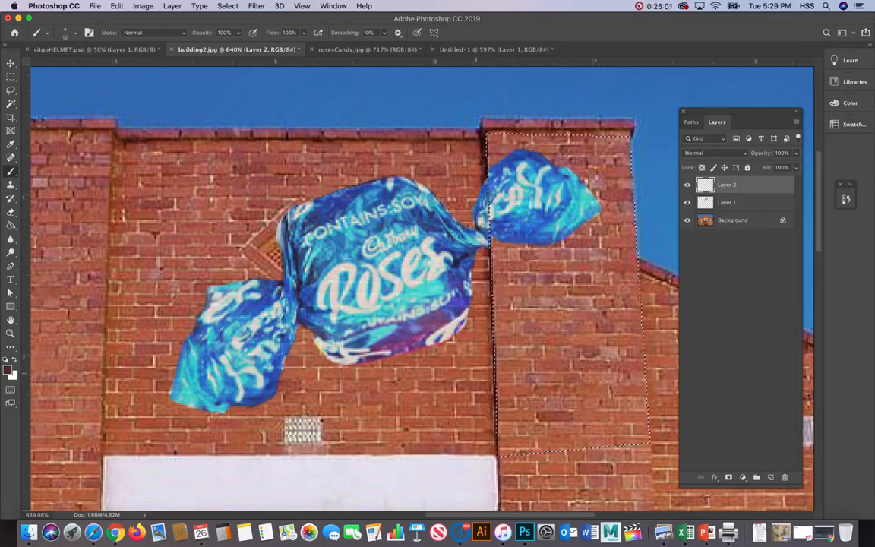
key(i)
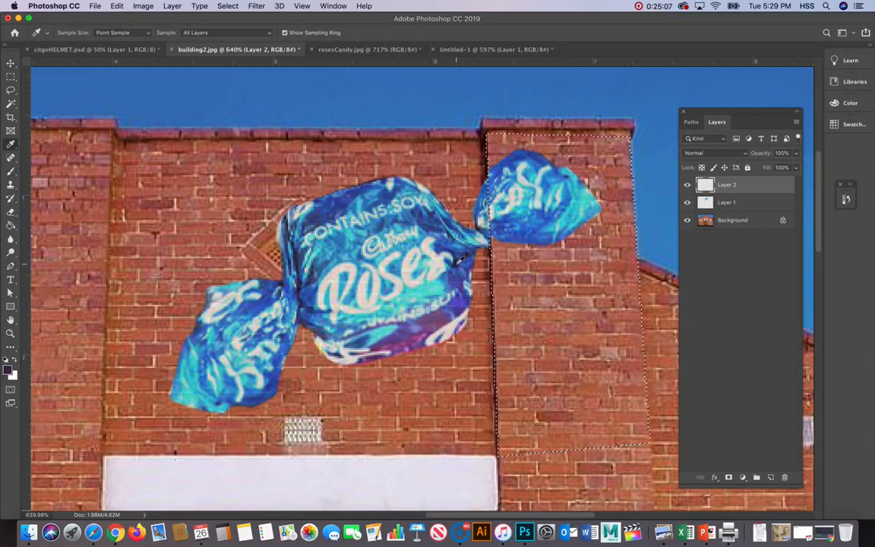
key(b)
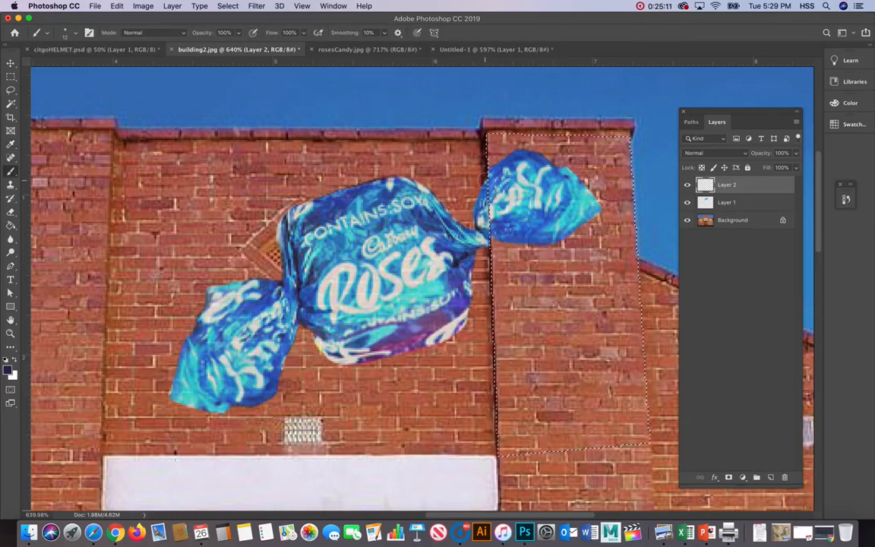
drag(485, 180, 487, 247)
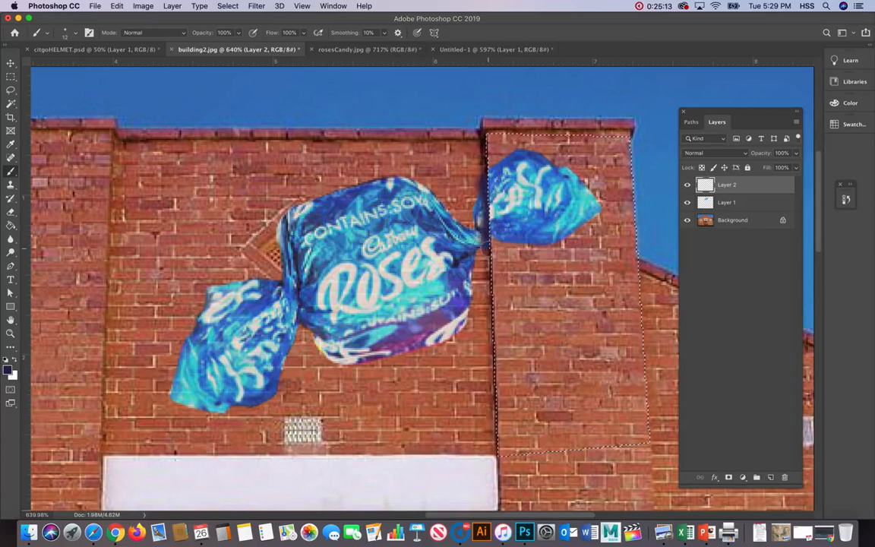
- Examine the painted shadow stroke on its own by temporarily hiding the candy layer, and show the candy again
key(z)
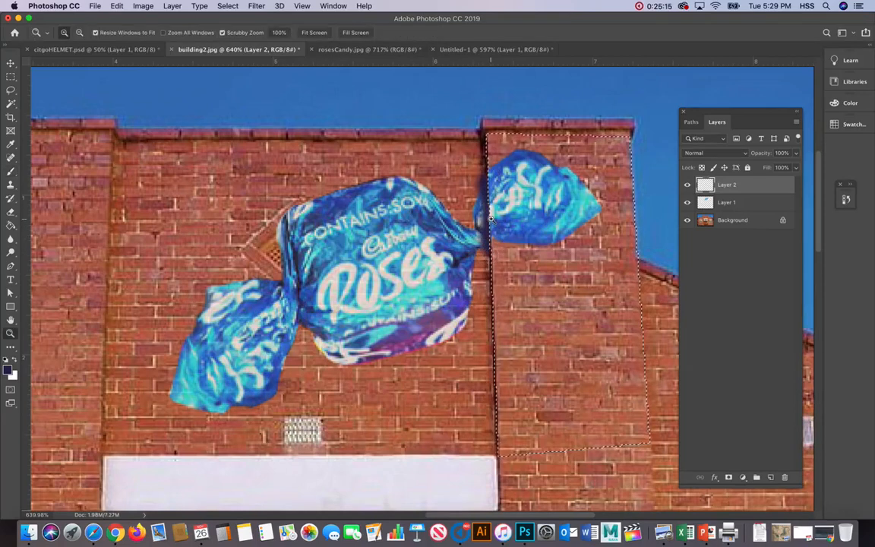
drag(490, 218, 449, 259)
key(h)
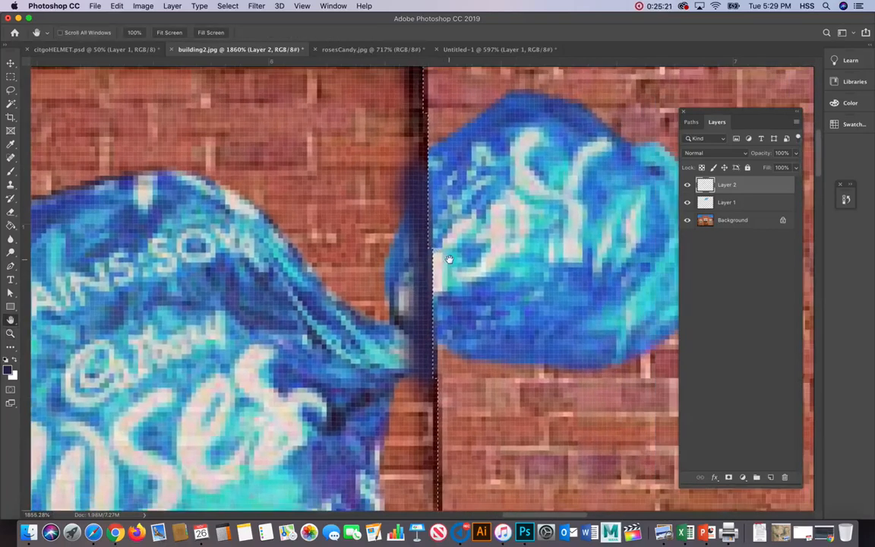
click(686, 203)
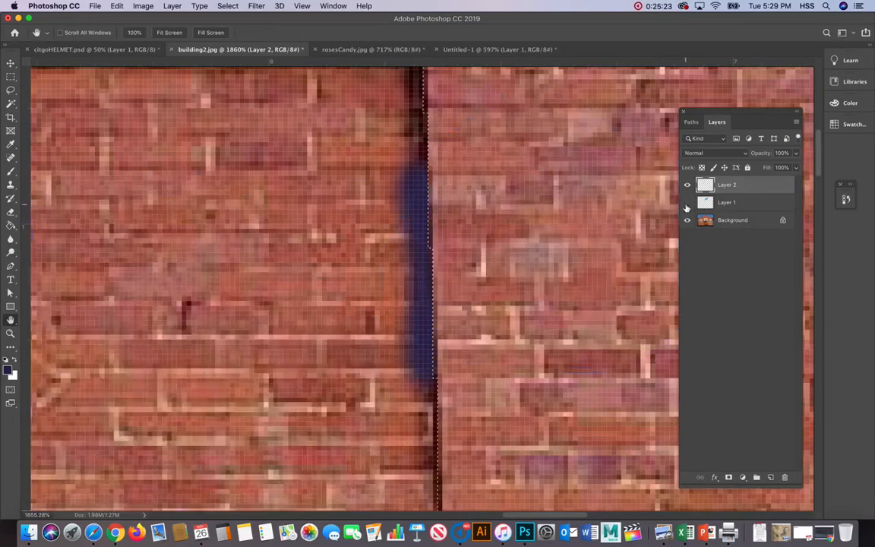
click(686, 203)
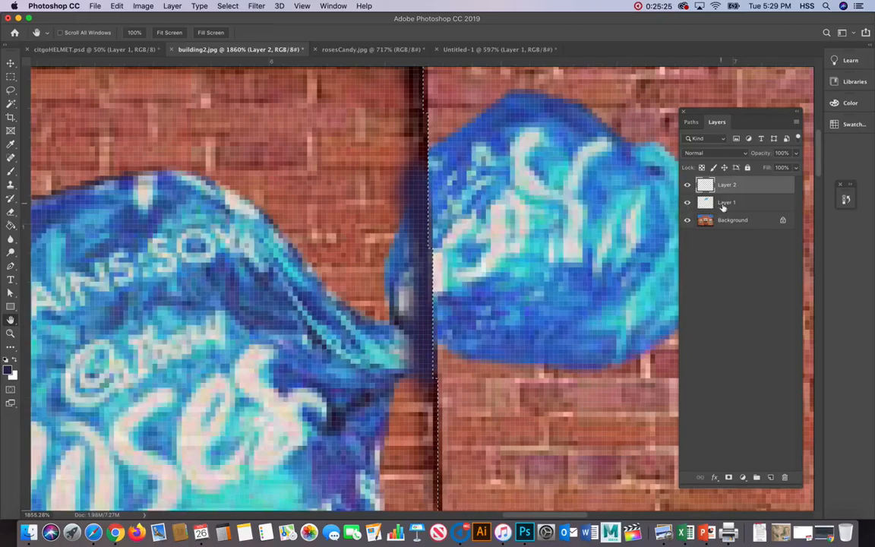
- Select the empty area around the candy on Layer 1 with the Magic Wand, trim the shadow stroke there on Layer 2, and deselect
click(722, 205)
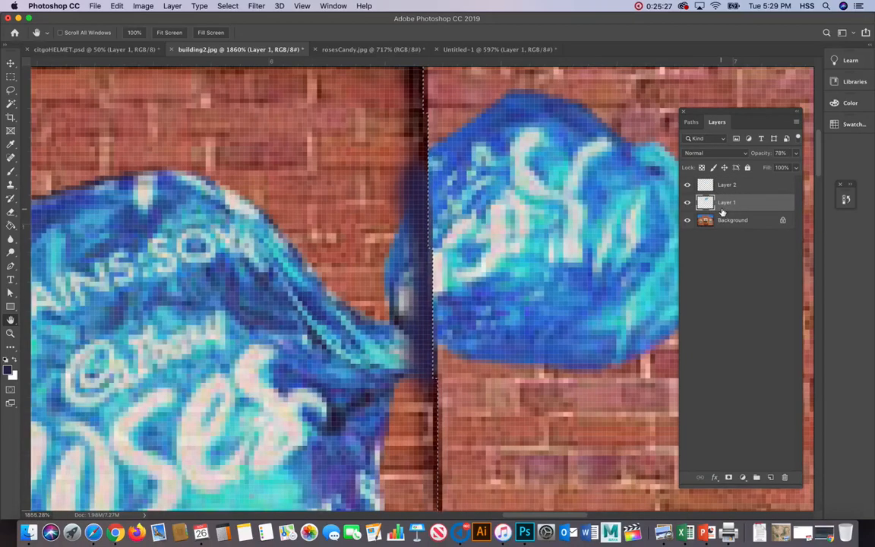
key(super+d)
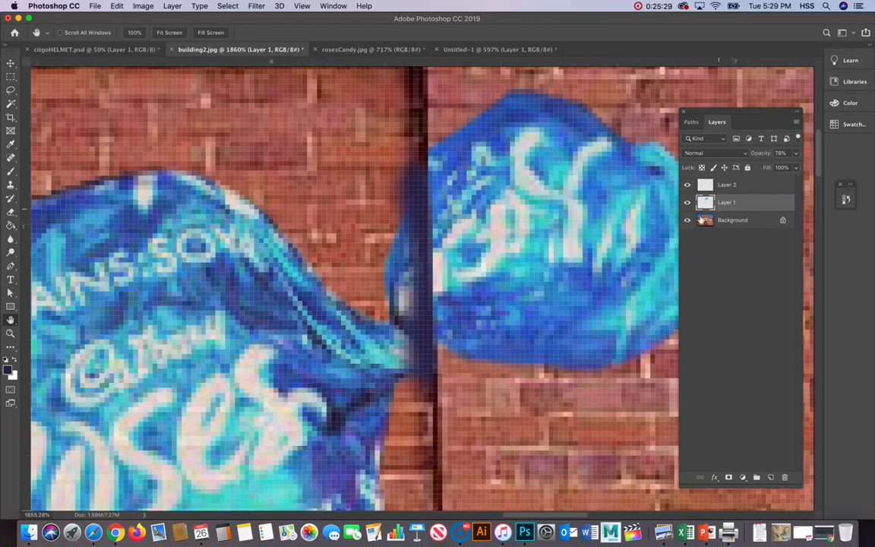
key(w)
click(357, 221)
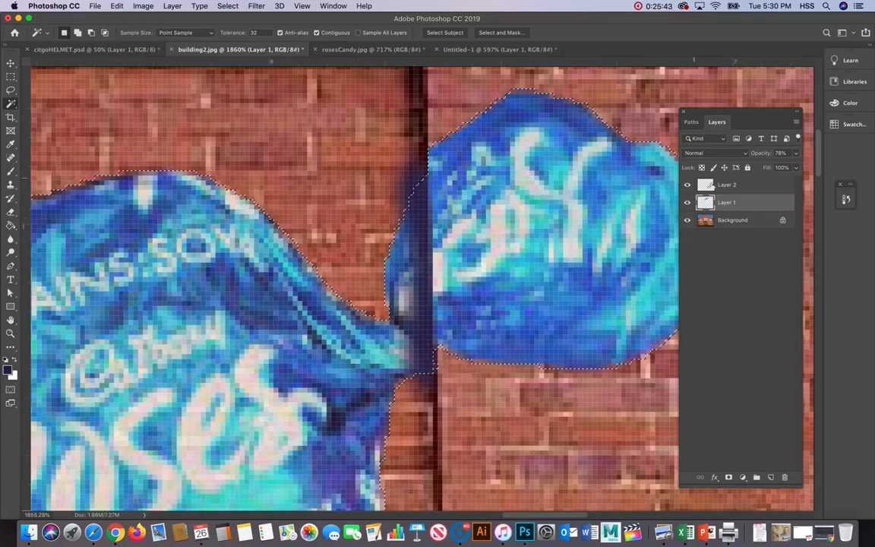
click(700, 183)
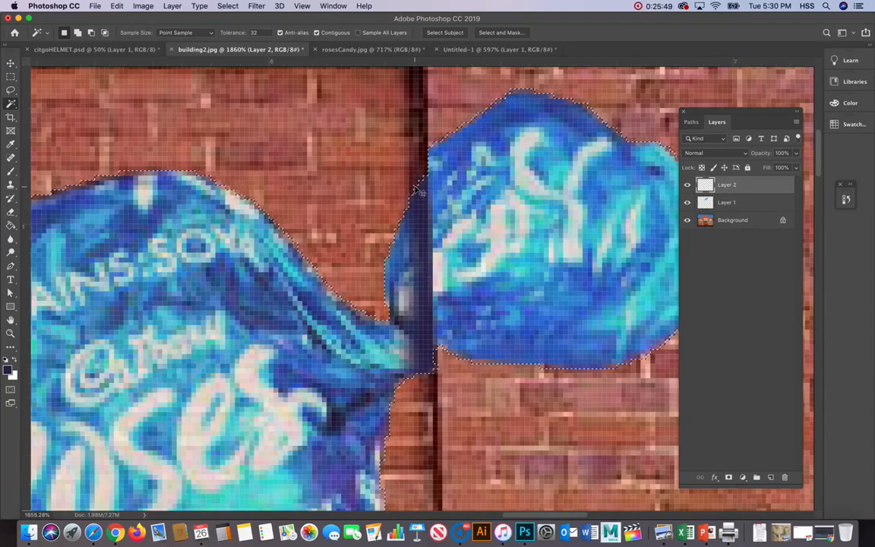
key(super+o)
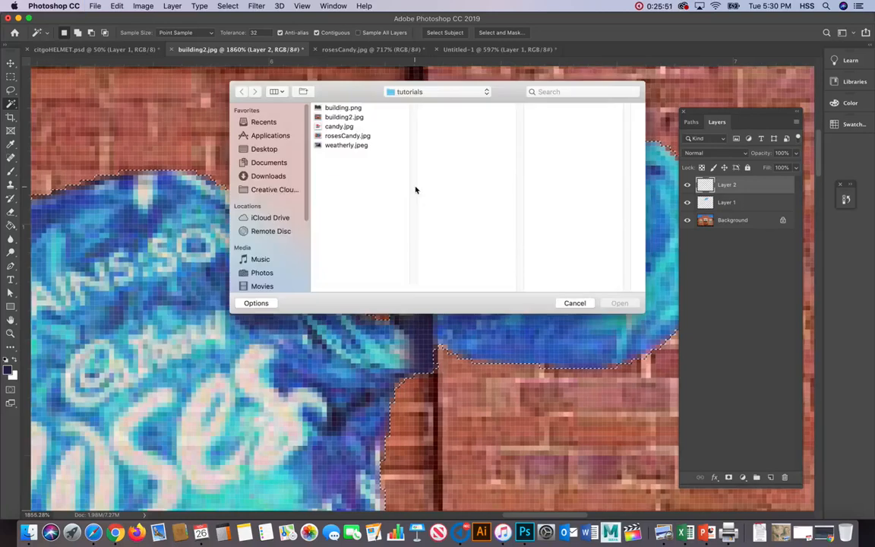
click(580, 303)
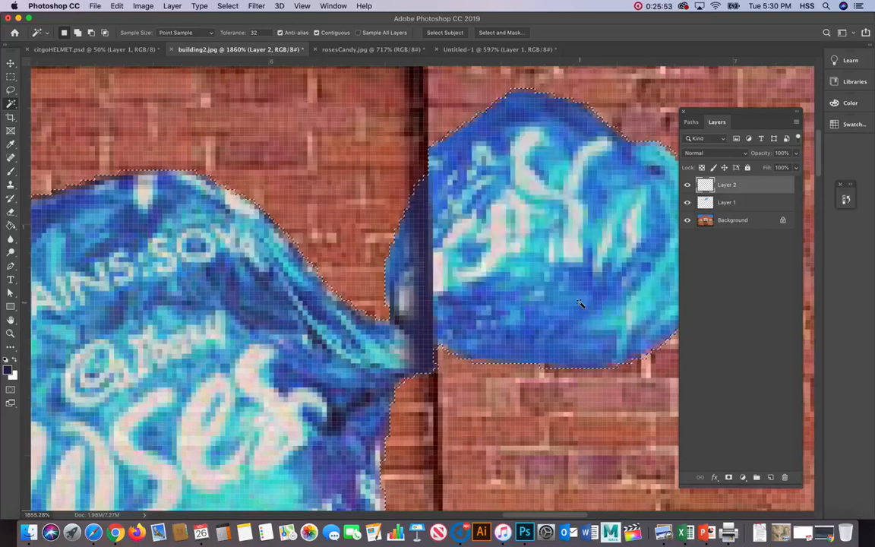
key(super+0)
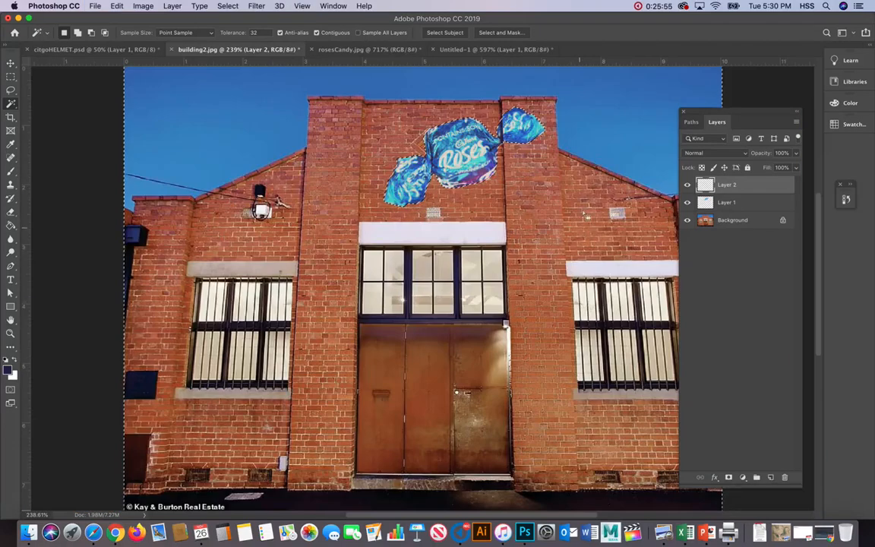
key(super+d)
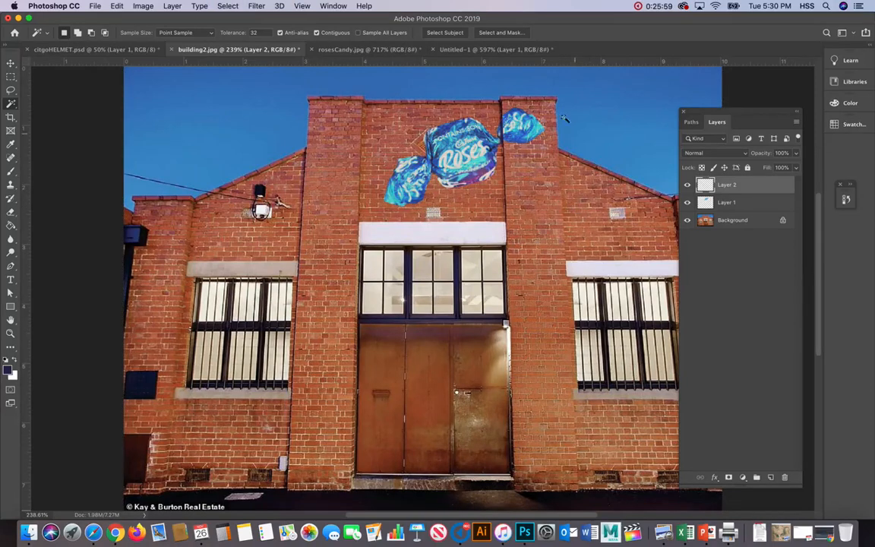
- Examine the candy and its shaded pillar edge up close
key(h)
drag(506, 140, 498, 334)
key(z)
key(h)
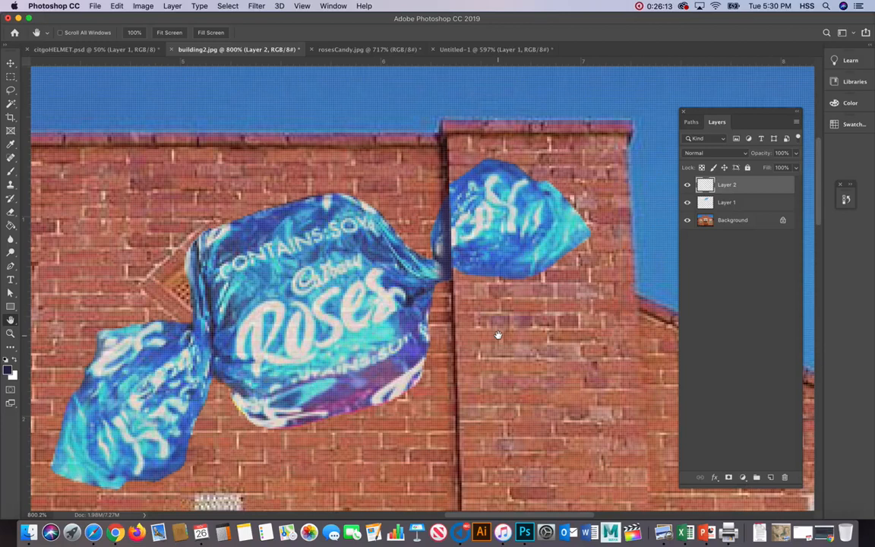
click(16, 18)
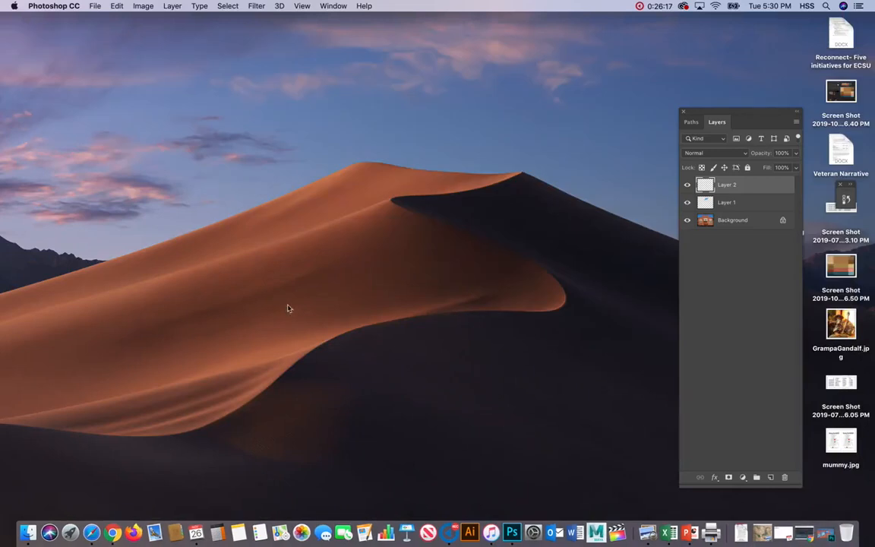
click(450, 533)
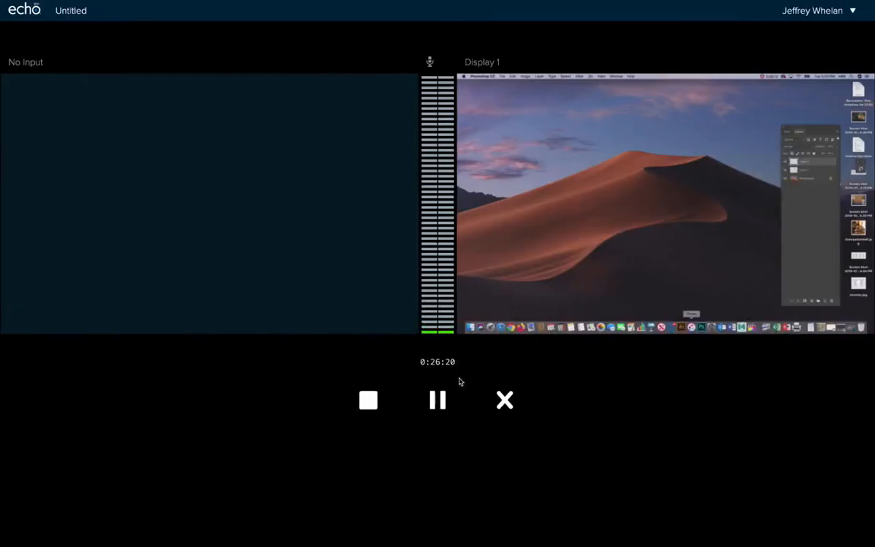